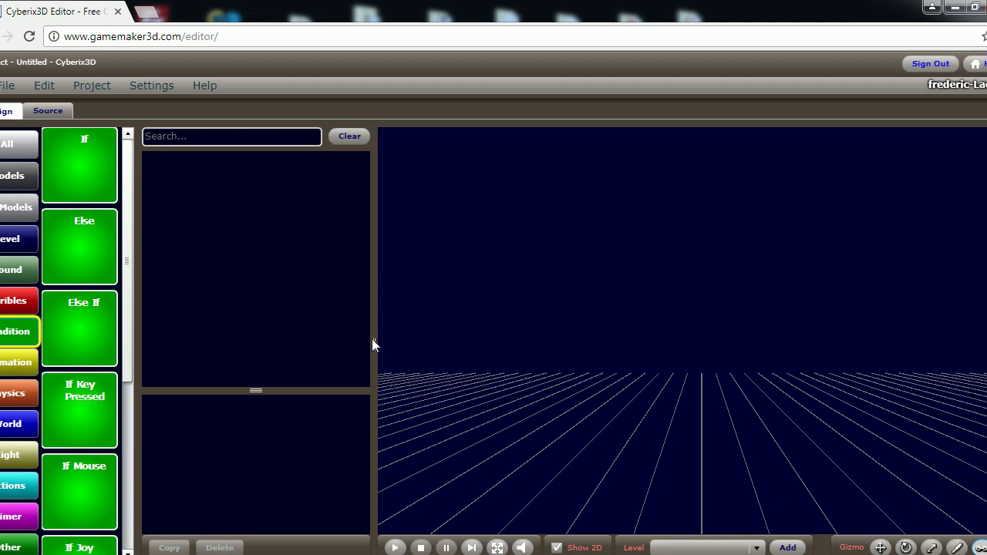
# Add a Plane model to the project and name it "sol"
pyautogui.click(372, 344)
pyautogui.click(11, 144)
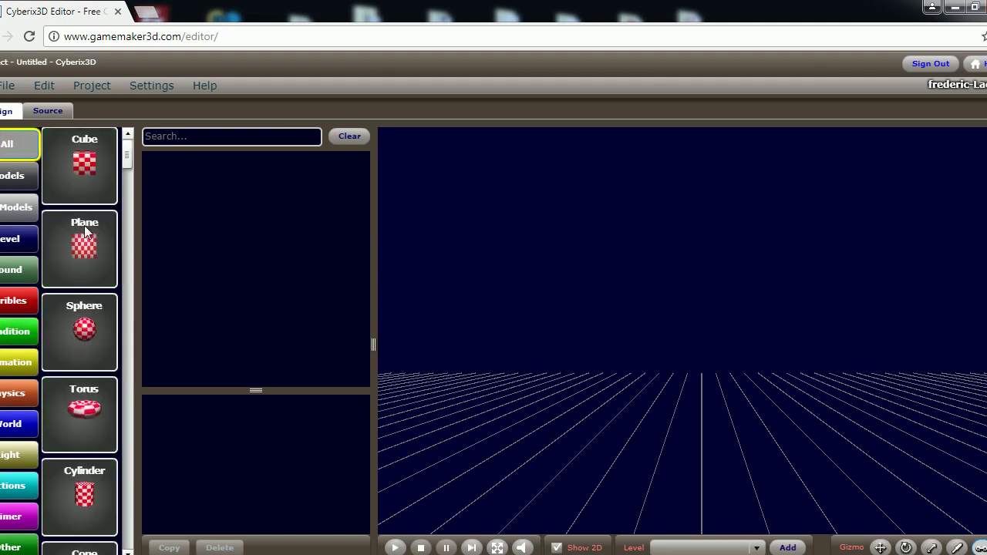
pyautogui.moveTo(82, 247); pyautogui.dragTo(250, 272)
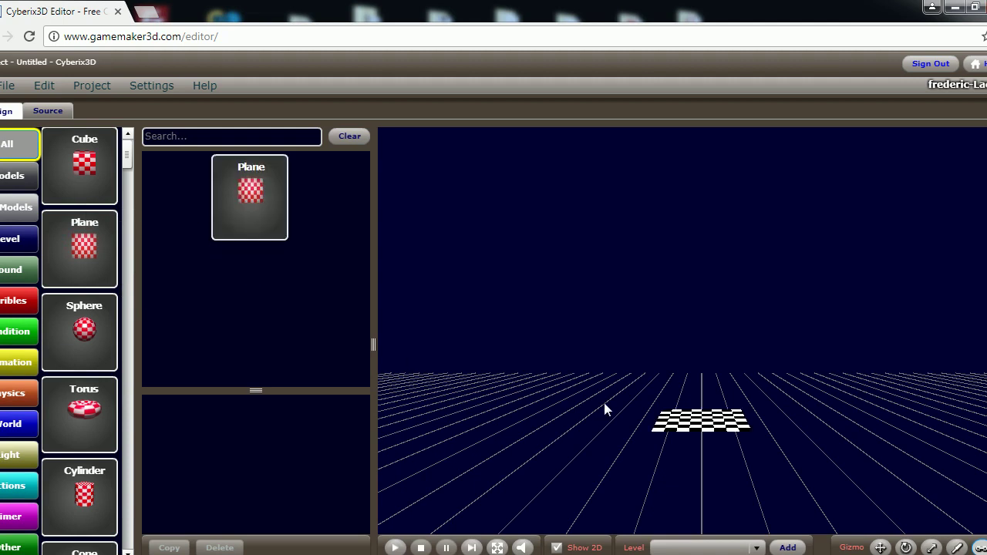
pyautogui.click(702, 421)
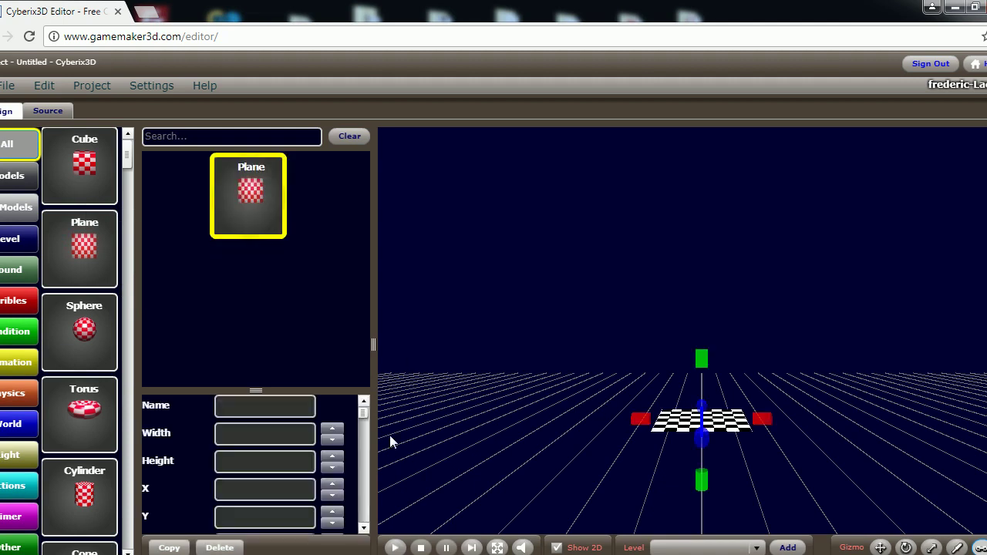
pyautogui.click(273, 405)
pyautogui.write('sol')
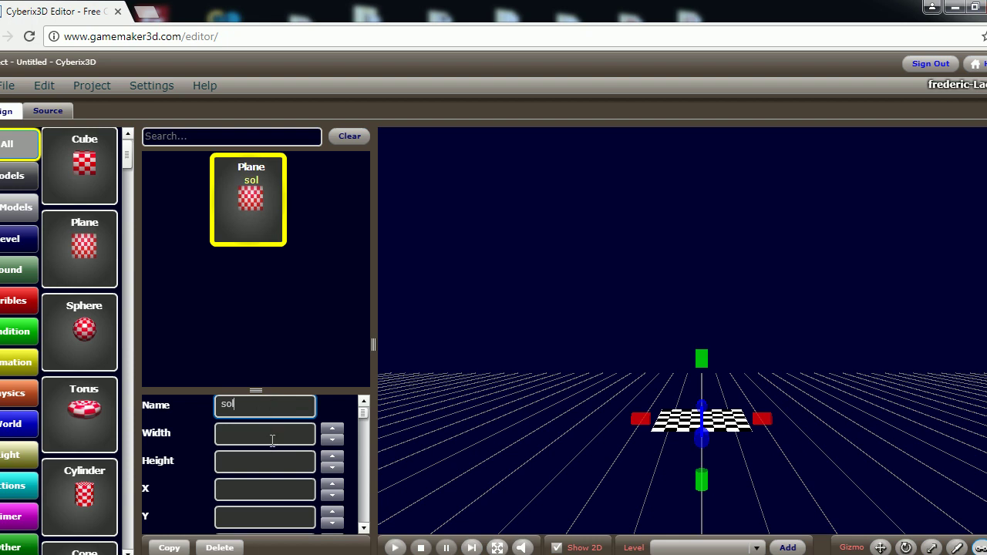
# Set the sol plane's width and height to 1000 each
pyautogui.click(272, 436)
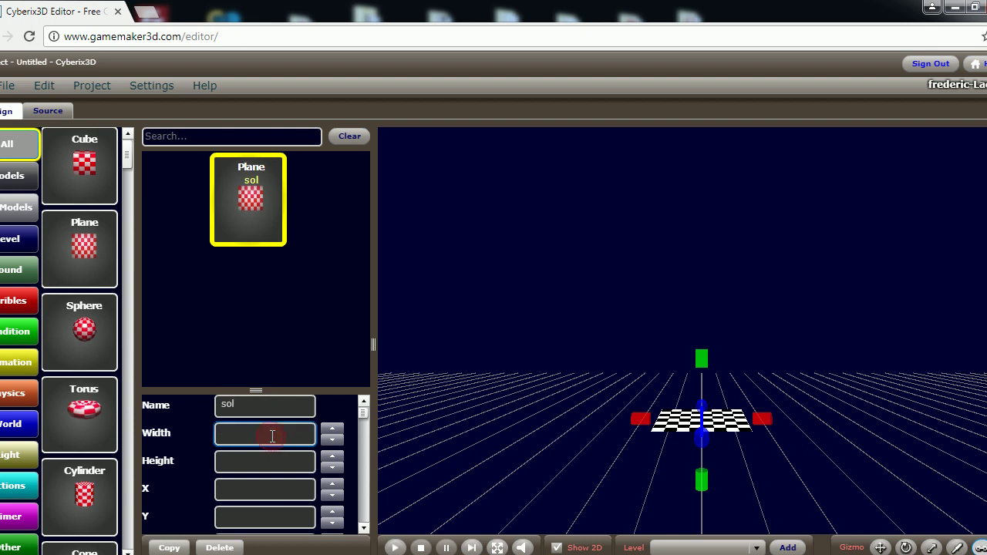
pyautogui.write('1000')
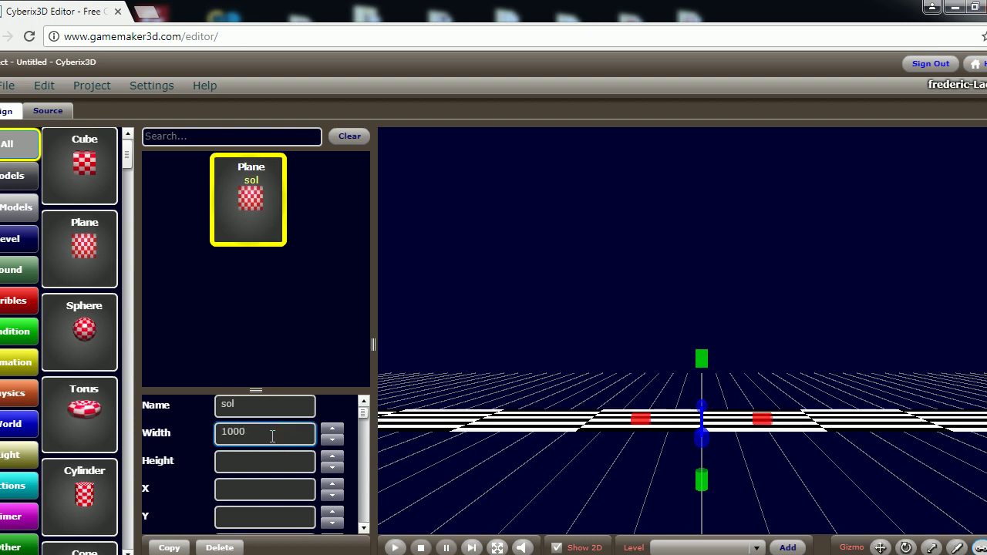
pyautogui.click(243, 460)
pyautogui.write('1000')
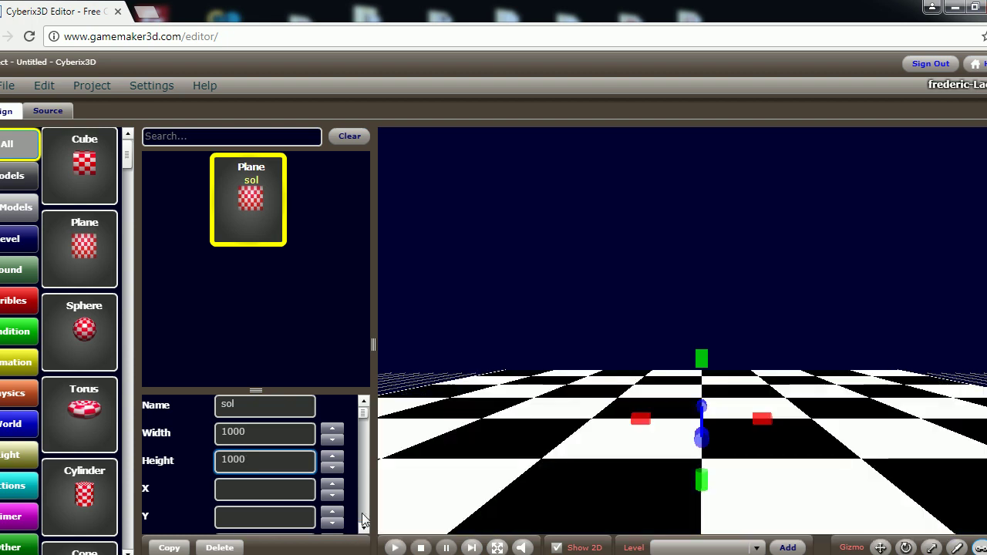
# Texture the sol plane with a new material that uses the picture beach.jpg
pyautogui.scroll(-3, 361, 517)
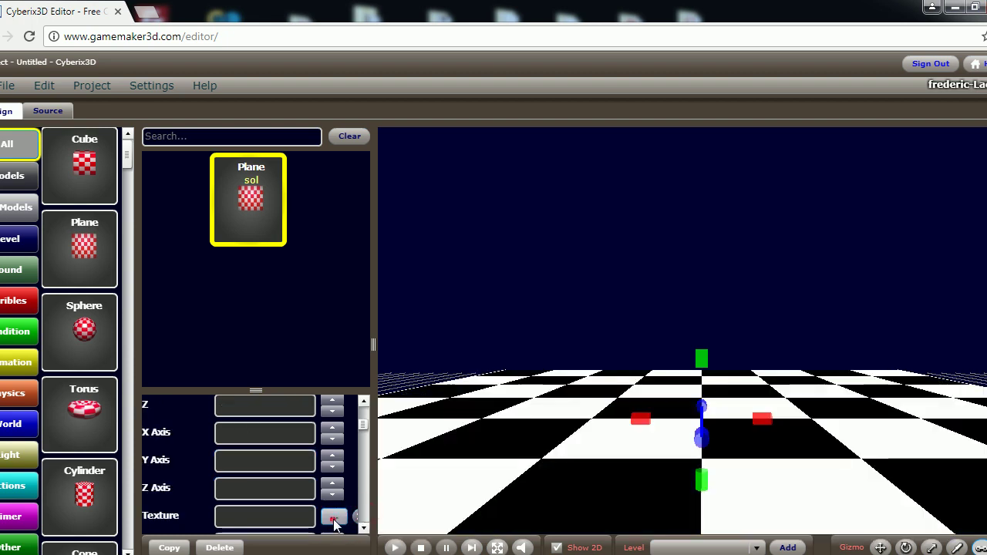
pyautogui.click(333, 517)
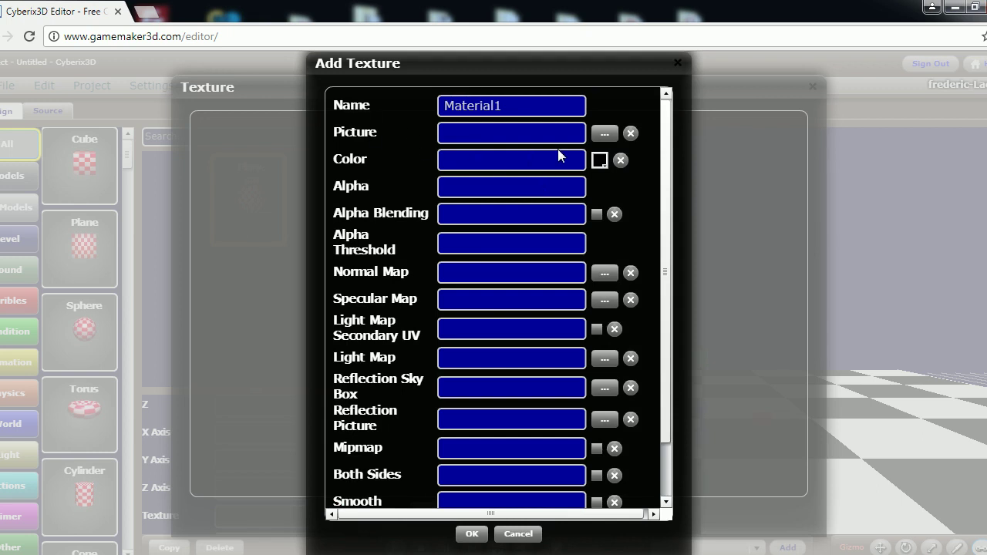
pyautogui.click(605, 135)
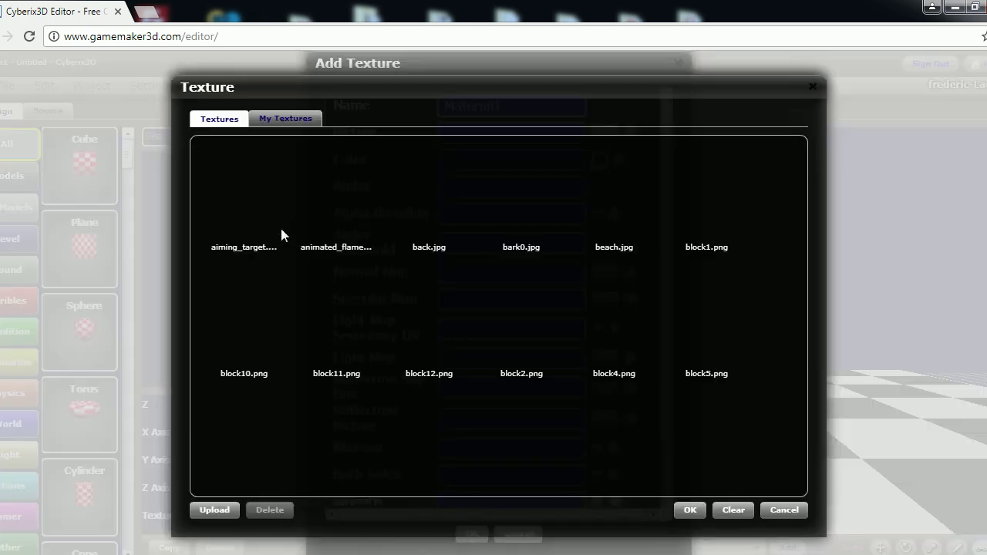
pyautogui.click(602, 202)
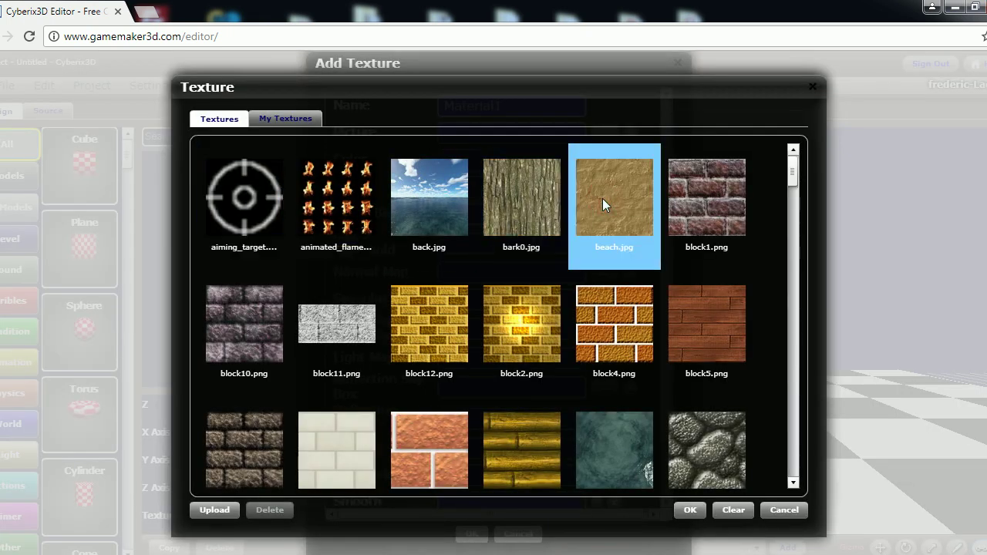
pyautogui.click(690, 510)
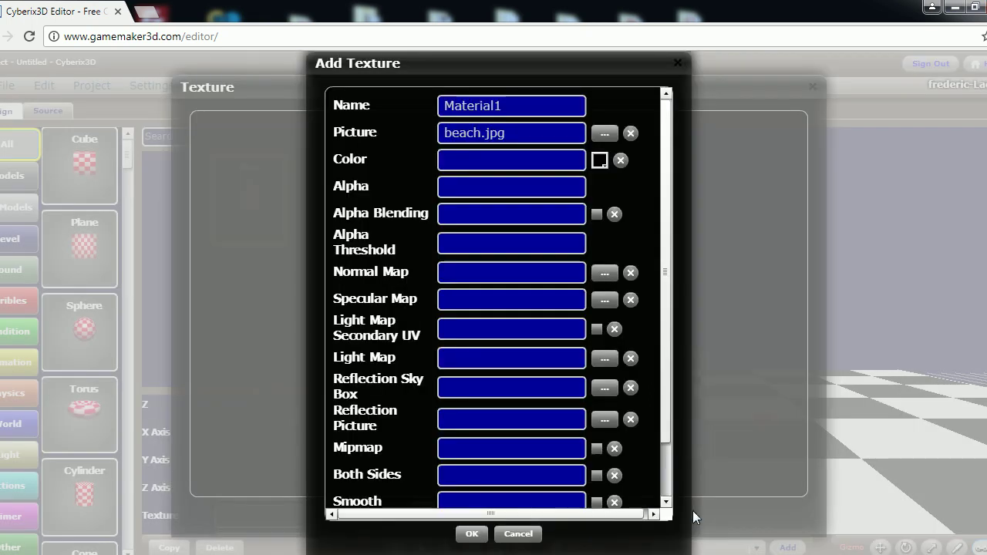
pyautogui.click(471, 534)
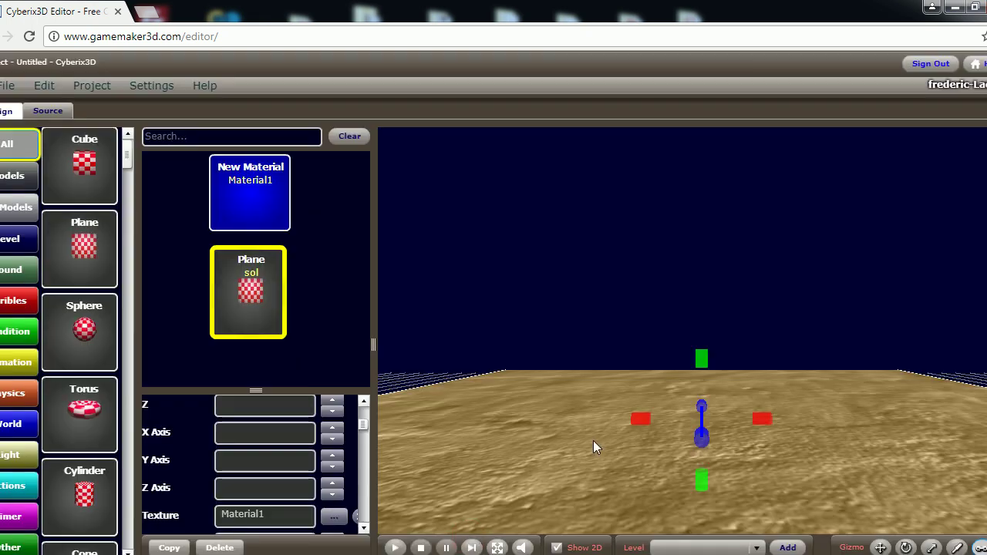
# Set the sol plane's X, Y and Z position to 0
pyautogui.scroll(5, 365, 420)
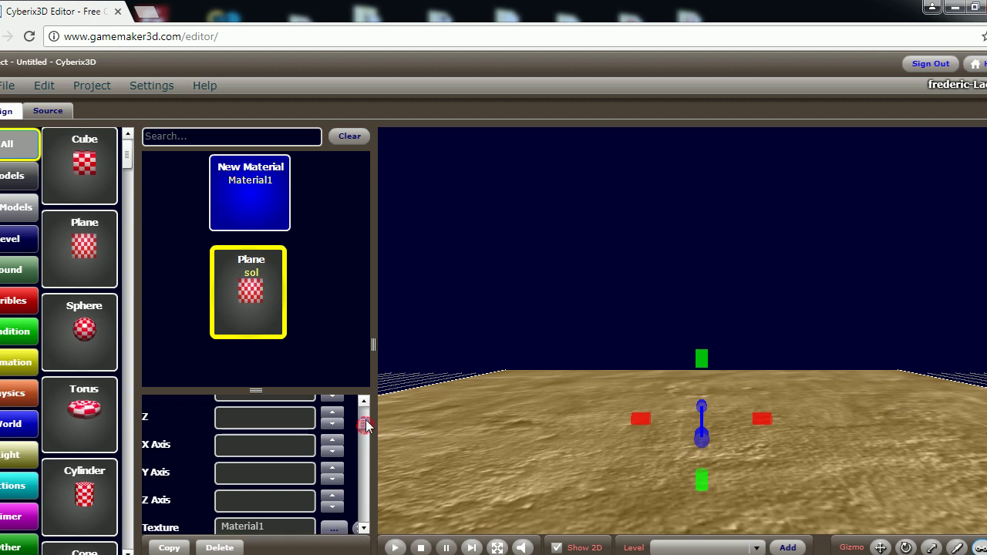
pyautogui.click(284, 472)
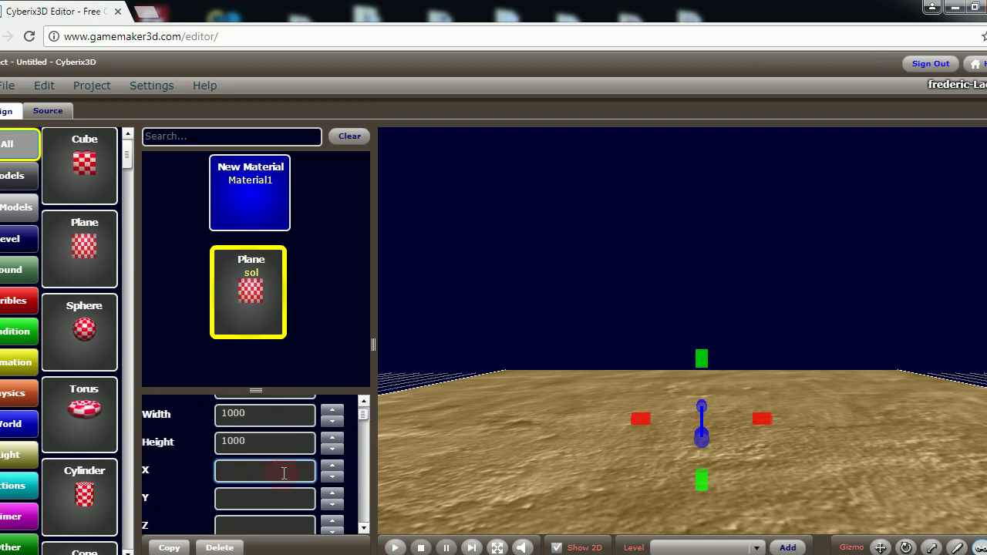
pyautogui.write('0')
pyautogui.click(287, 501)
pyautogui.write('0')
pyautogui.click(291, 526)
pyautogui.write('0')
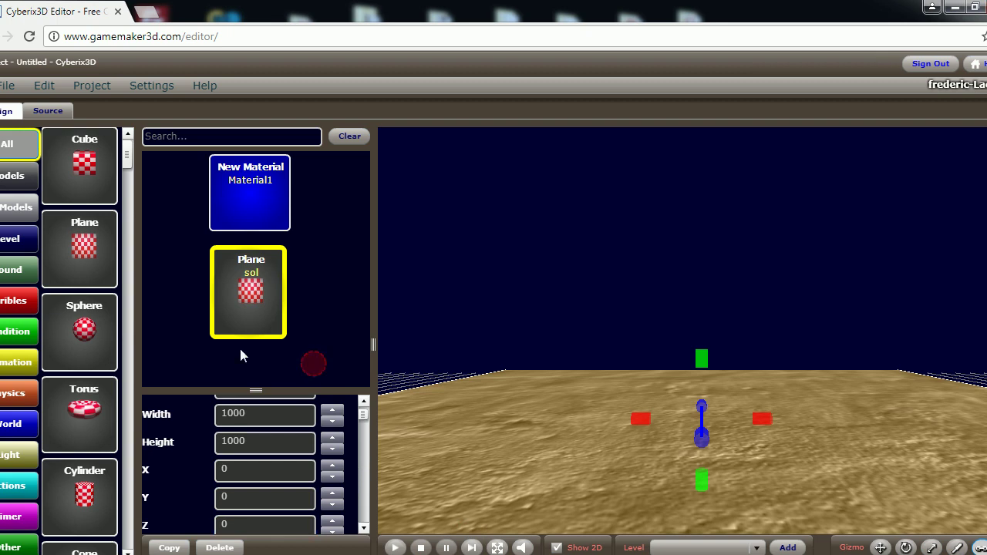
# Add a Sphere model below the sol plane in the project and name it "ball"
pyautogui.moveTo(83, 327); pyautogui.dragTo(238, 359)
pyautogui.click(363, 371)
pyautogui.click(363, 371)
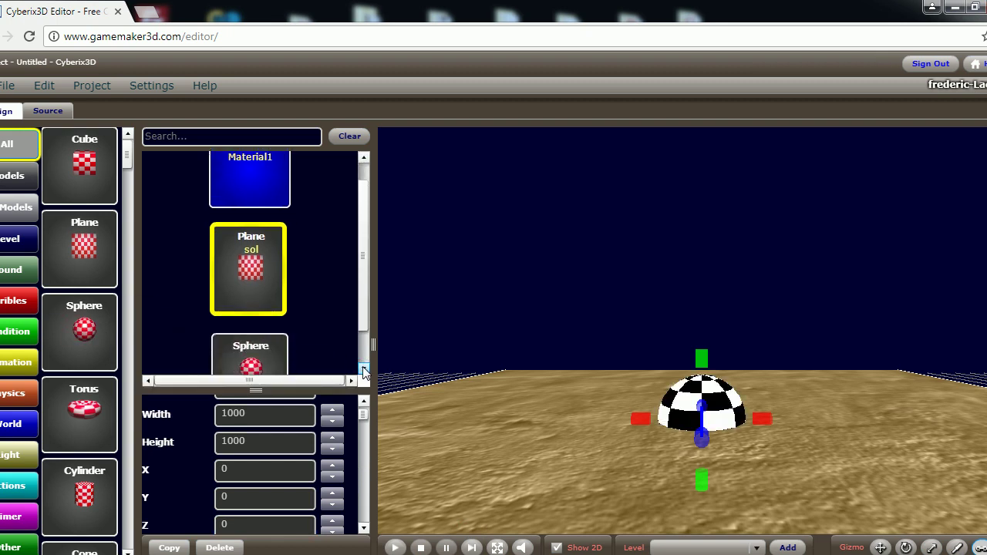
pyautogui.click(260, 335)
pyautogui.moveTo(361, 419); pyautogui.dragTo(361, 401)
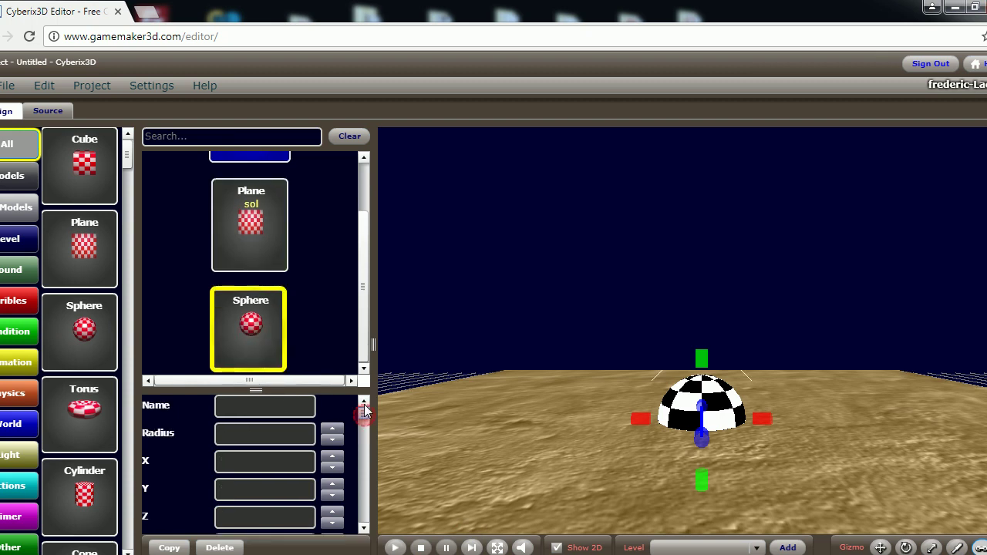
pyautogui.click(280, 406)
pyautogui.write('ball')
# Position the ball sphere at X 0, Y 50 and Z 0
pyautogui.click(300, 438)
pyautogui.click(281, 464)
pyautogui.click(277, 511)
pyautogui.write('0')
pyautogui.click(279, 490)
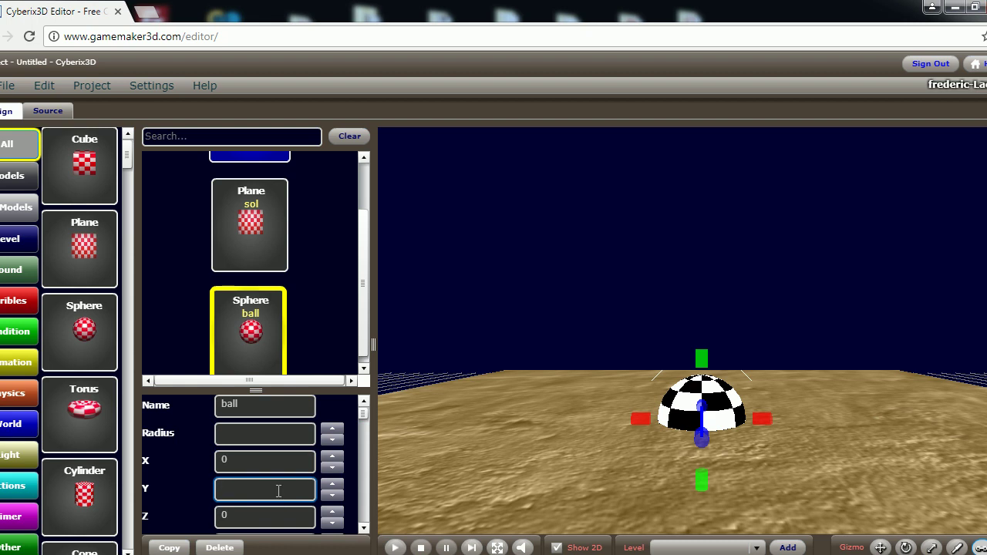
pyautogui.write('50')
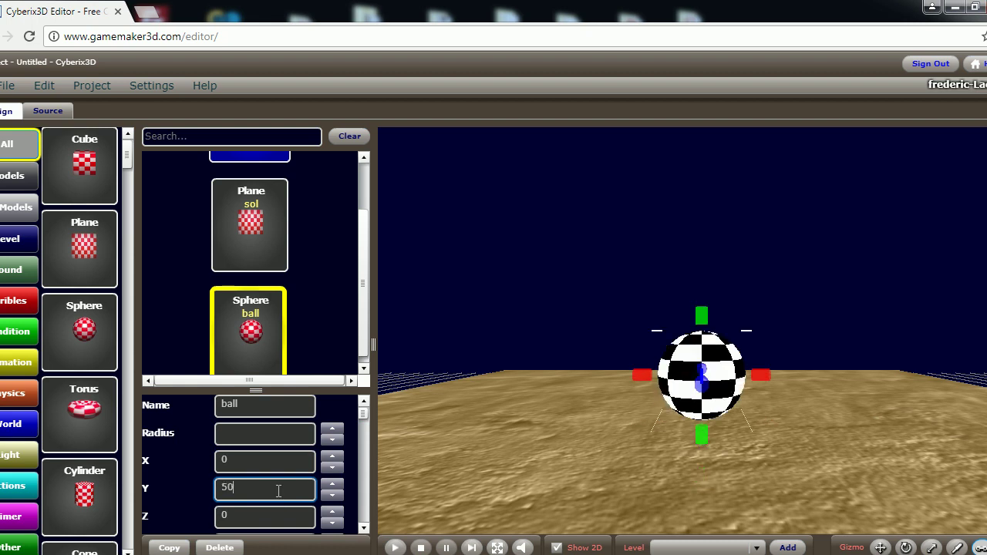
# Texture the ball with a new material that uses the picture animated_flame.png
pyautogui.scroll(-3, 365, 491)
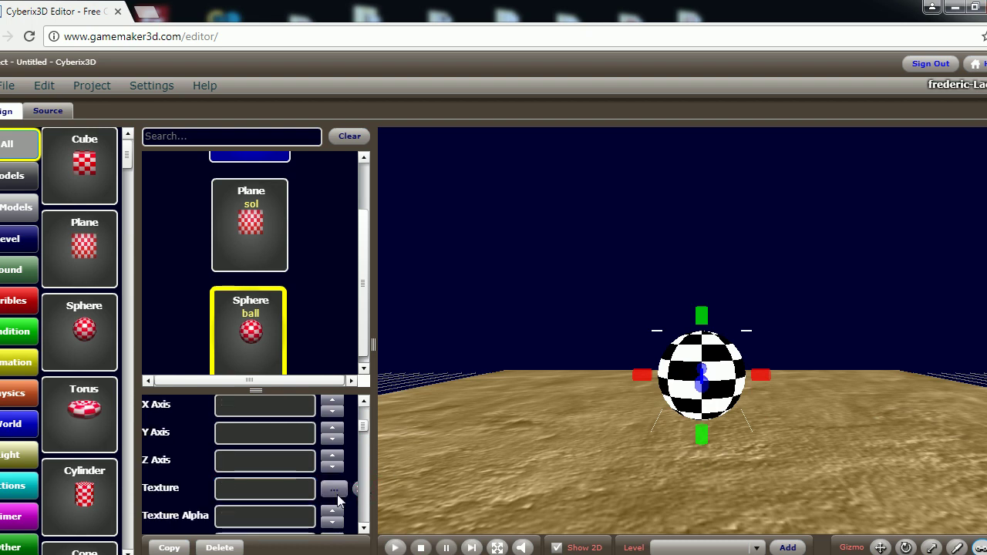
pyautogui.click(333, 490)
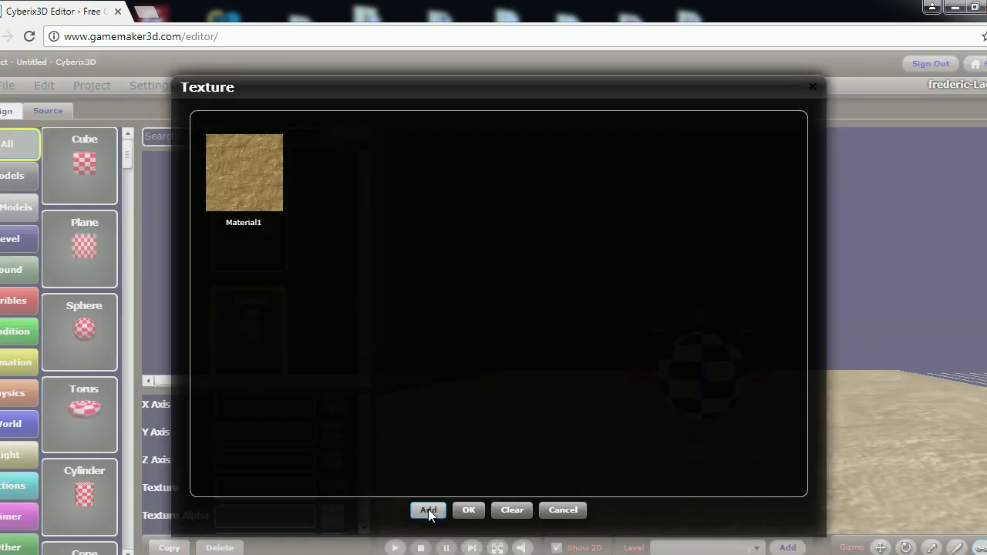
pyautogui.click(428, 510)
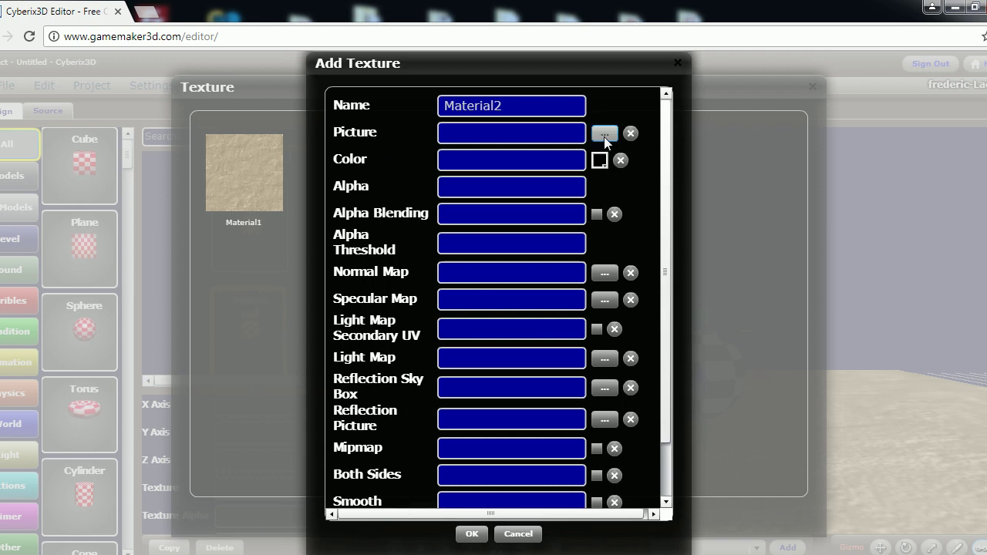
pyautogui.click(603, 134)
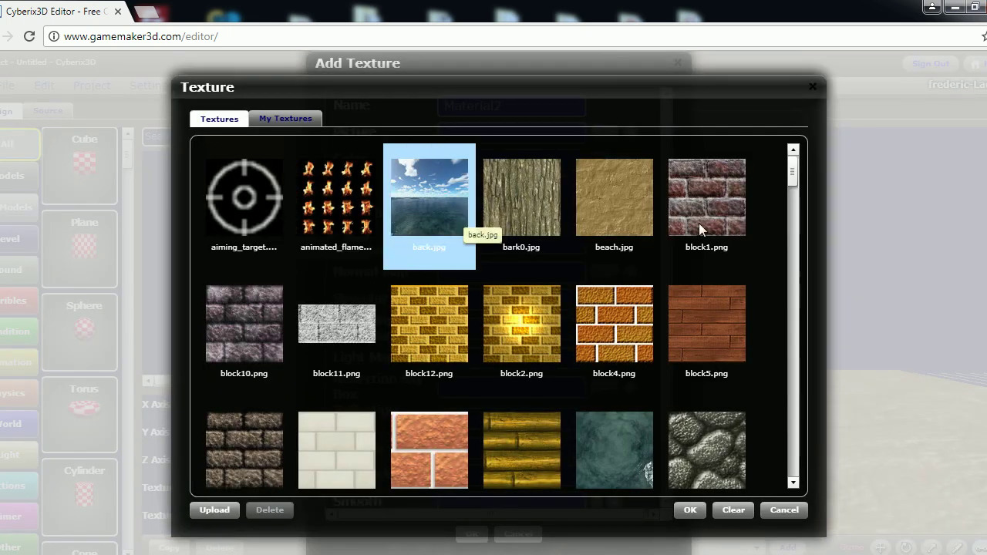
pyautogui.click(356, 198)
pyautogui.click(690, 512)
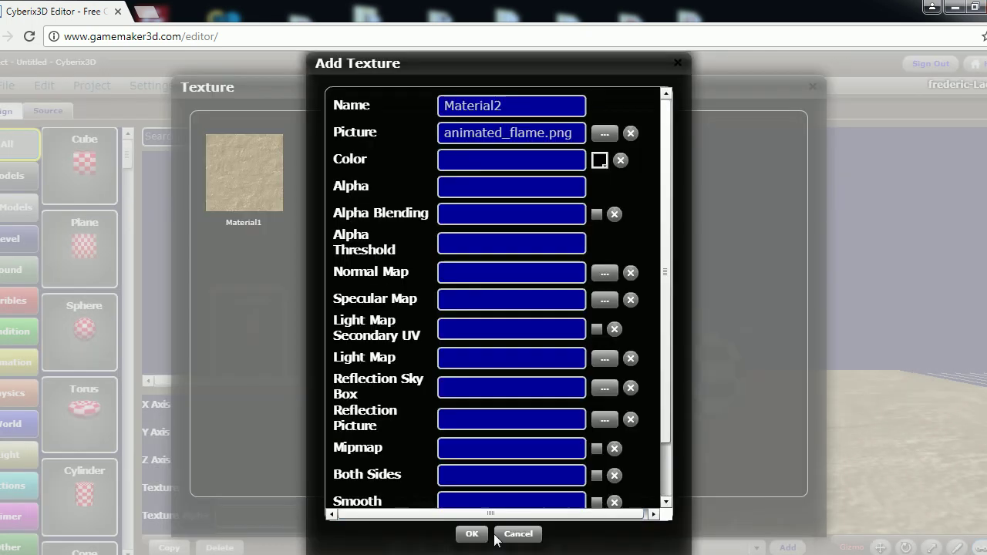
pyautogui.click(471, 534)
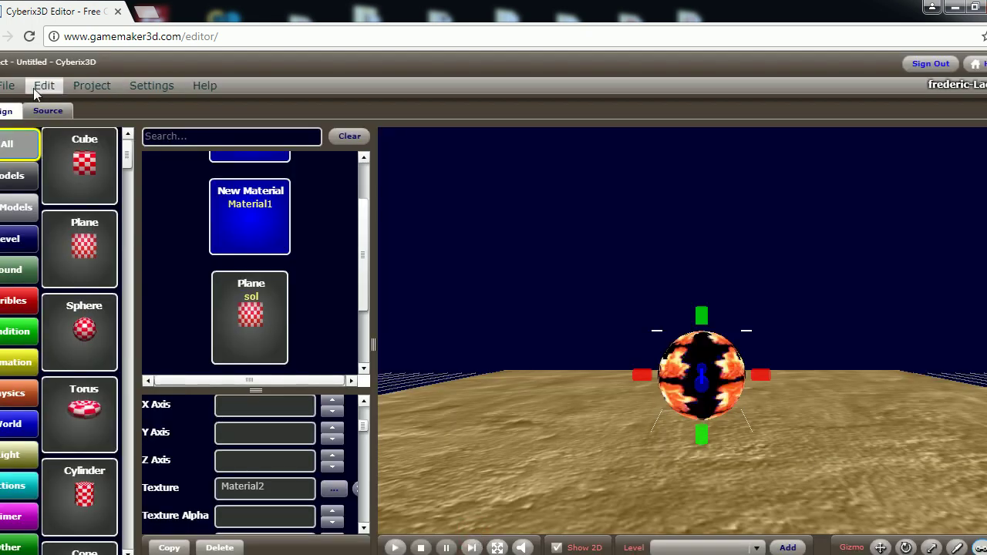
# Run the project to preview the textured ball on the ground, and stop it
pyautogui.click(95, 87)
pyautogui.click(105, 107)
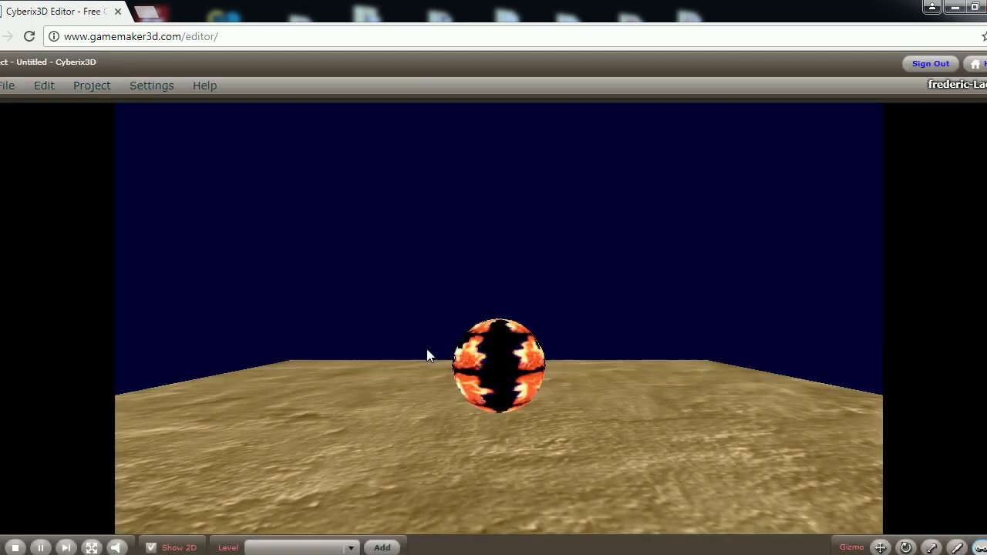
pyautogui.click(93, 87)
pyautogui.click(99, 126)
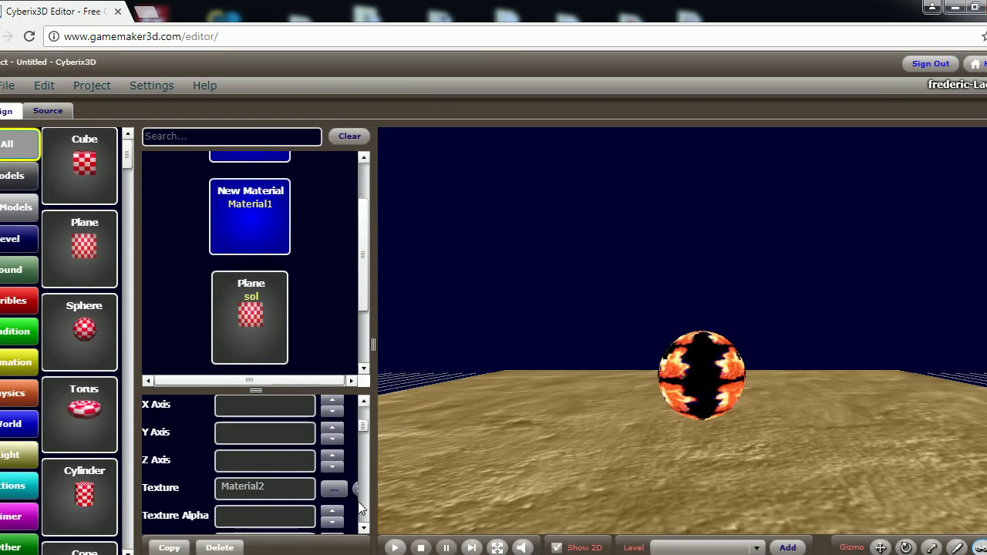
# Enable Collision on the ball sphere and set its Static option to 0
pyautogui.click(367, 511)
pyautogui.click(368, 512)
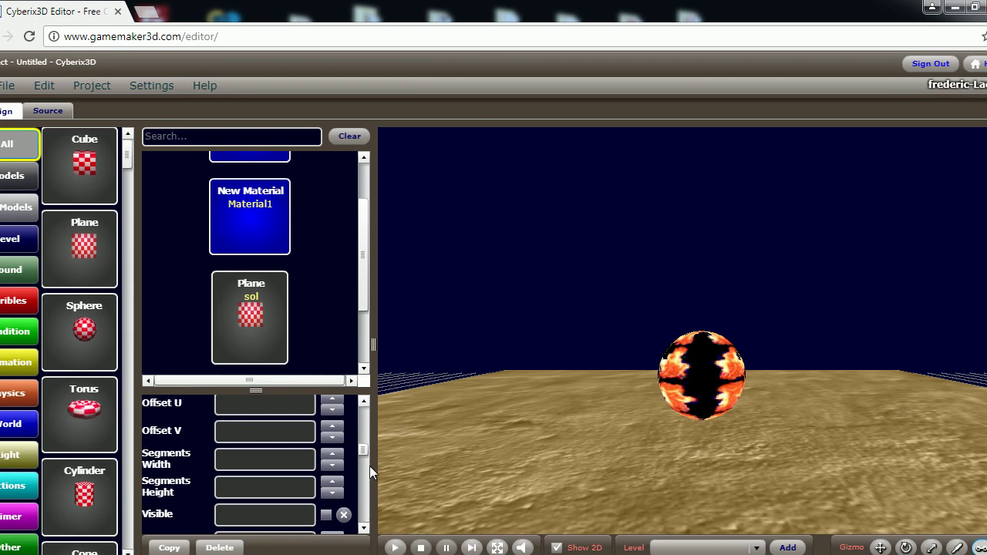
pyautogui.moveTo(362, 455); pyautogui.dragTo(363, 481)
pyautogui.click(326, 478)
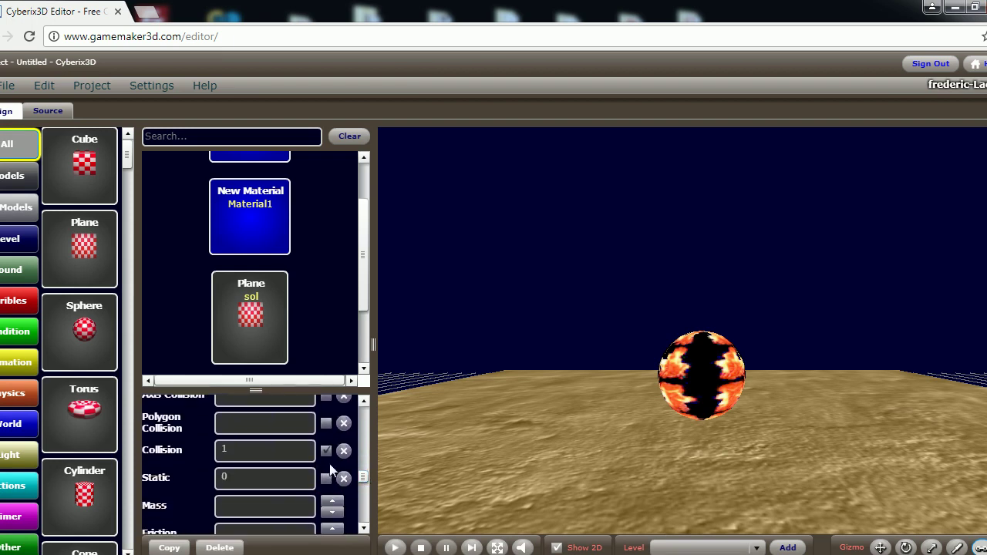
# Run the project to test the ball's collision settings, and stop it
pyautogui.click(92, 85)
pyautogui.click(96, 106)
pyautogui.click(93, 87)
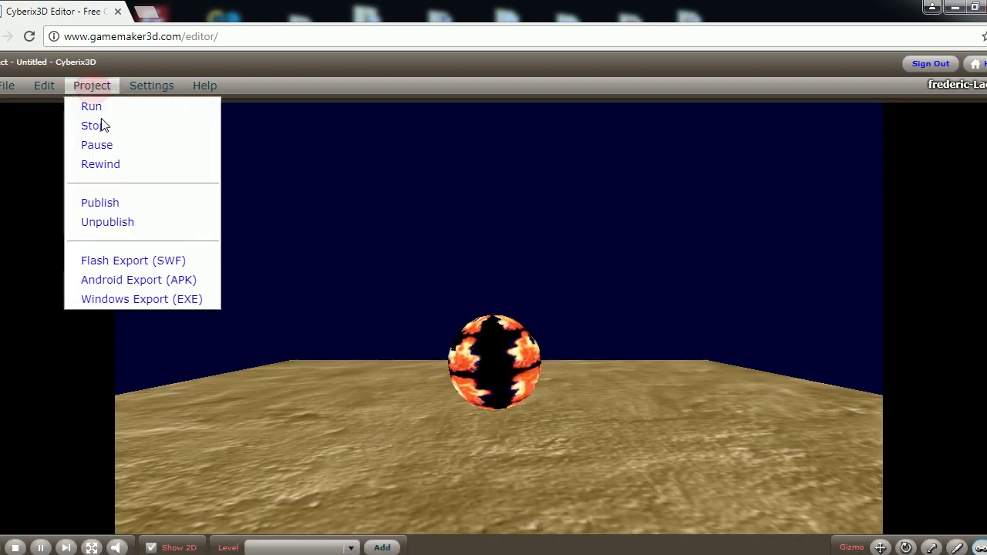
pyautogui.click(100, 126)
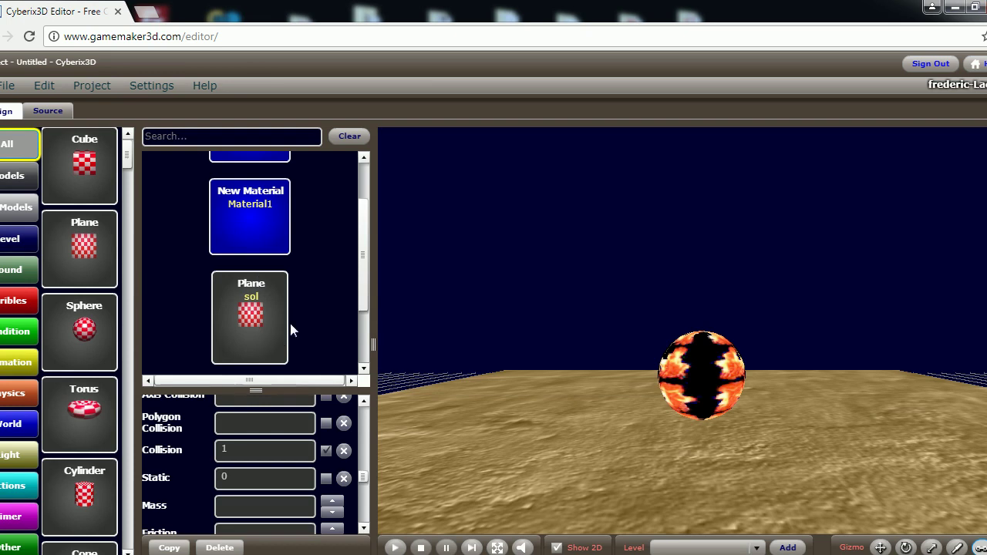
# Add a Camera Controller from the World blocks inside the ball sphere and show its first properties
pyautogui.moveTo(367, 299); pyautogui.dragTo(367, 370)
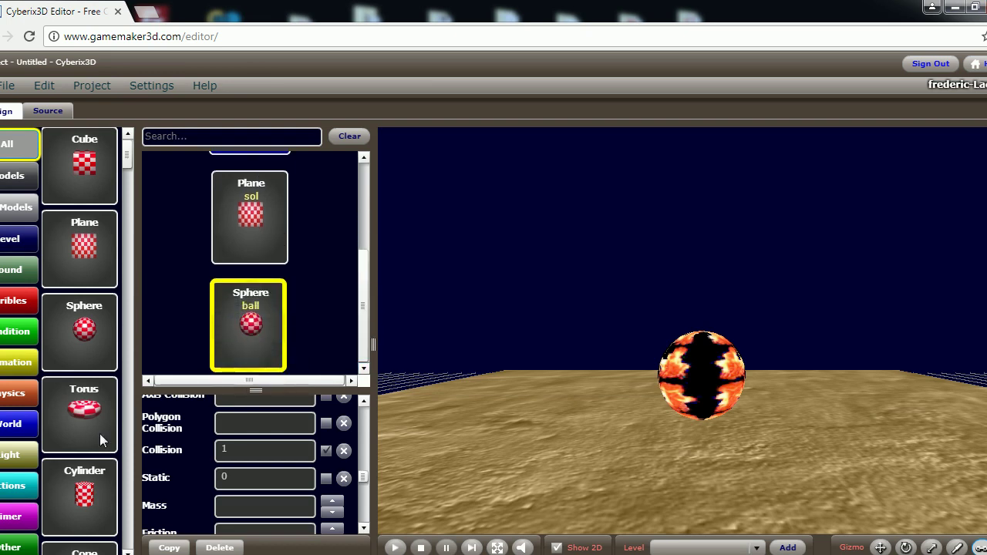
pyautogui.click(14, 425)
pyautogui.moveTo(150, 328); pyautogui.dragTo(257, 328)
pyautogui.scroll(-1, 254, 332)
pyautogui.click(241, 310)
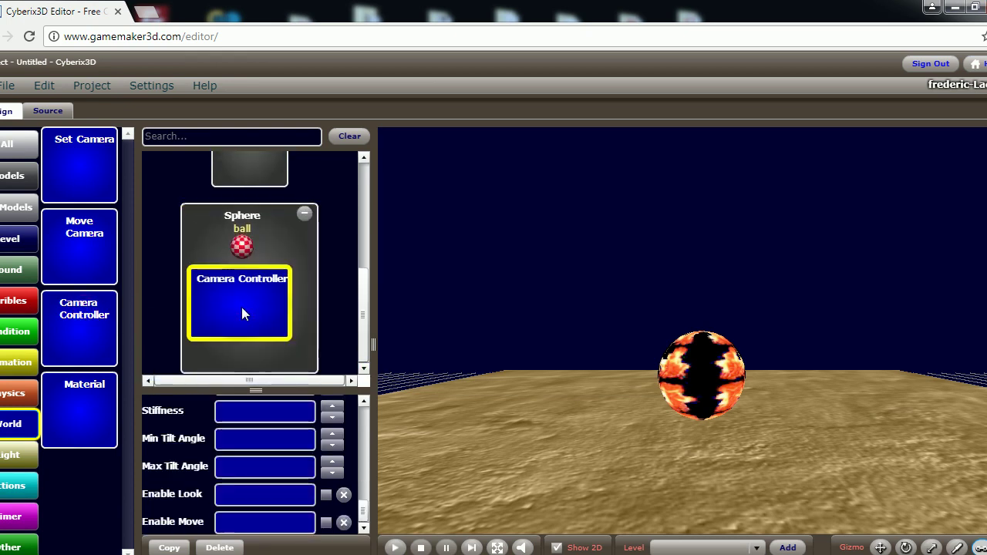
pyautogui.moveTo(365, 507); pyautogui.dragTo(364, 405)
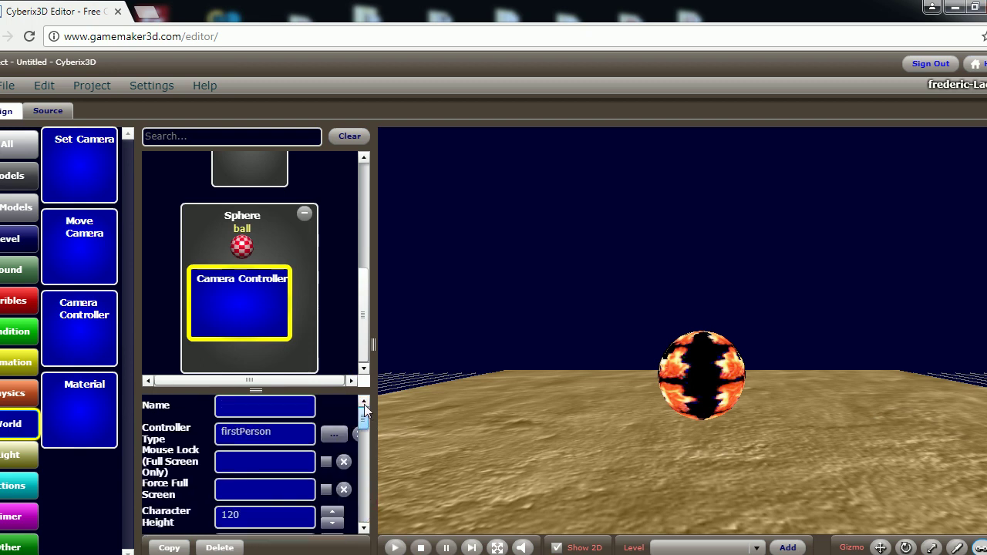
# Set the Camera Controller's Controller Type to hover
pyautogui.click(334, 434)
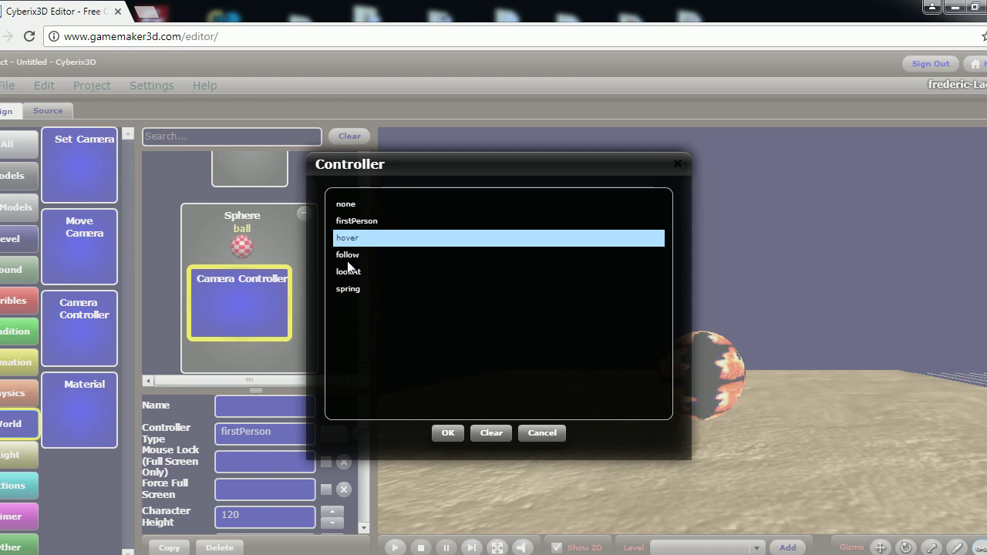
pyautogui.click(343, 238)
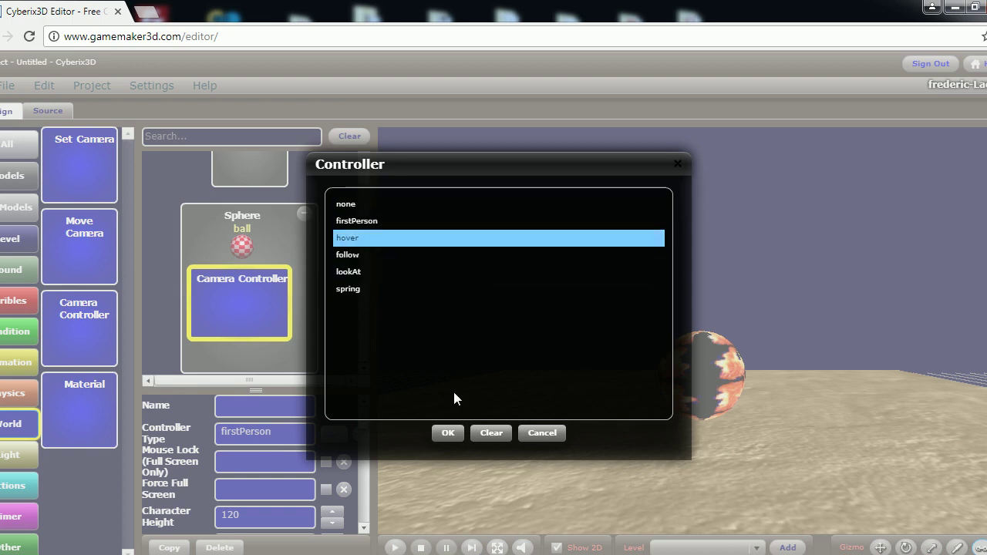
pyautogui.click(449, 433)
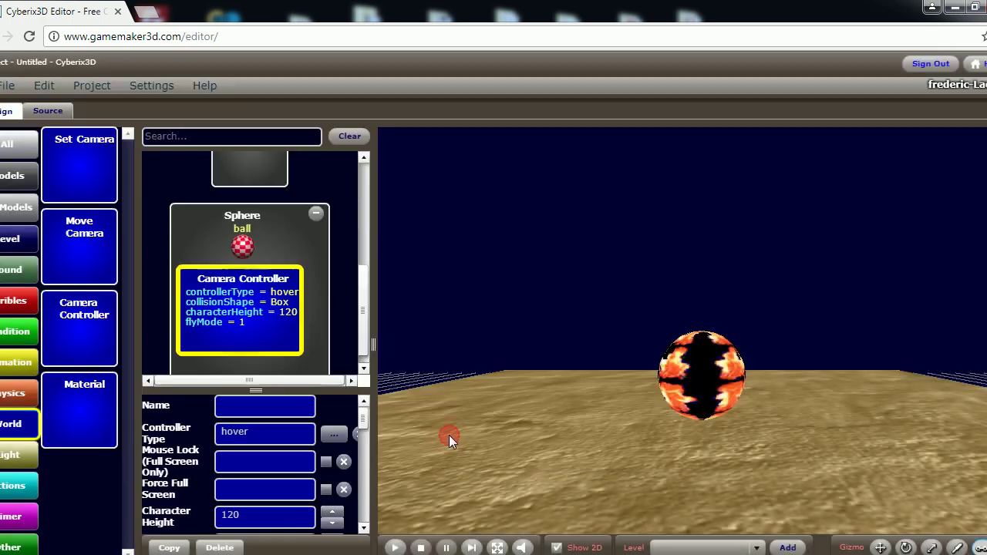
# Clear the Camera Controller's Collision Shape and Character Height values
pyautogui.click(361, 513)
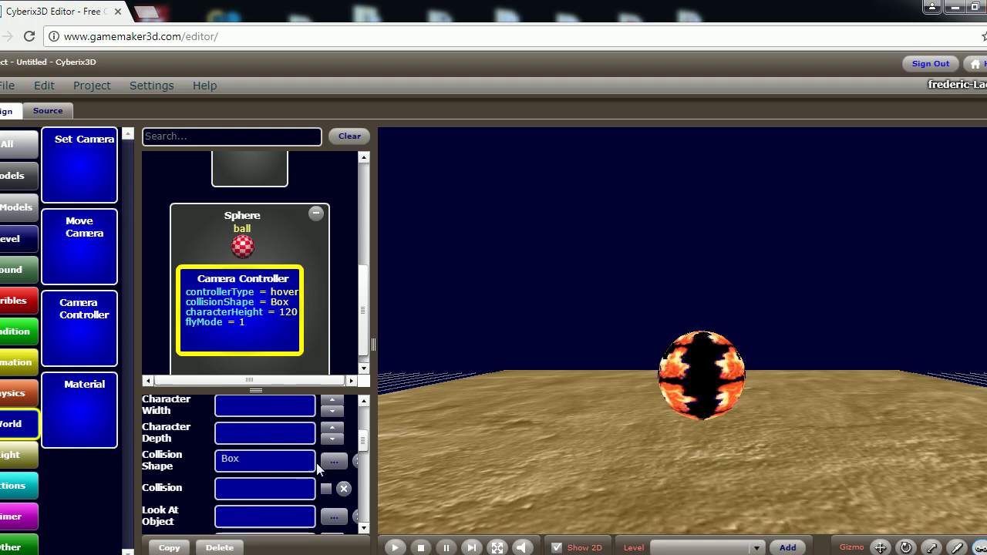
pyautogui.click(272, 460)
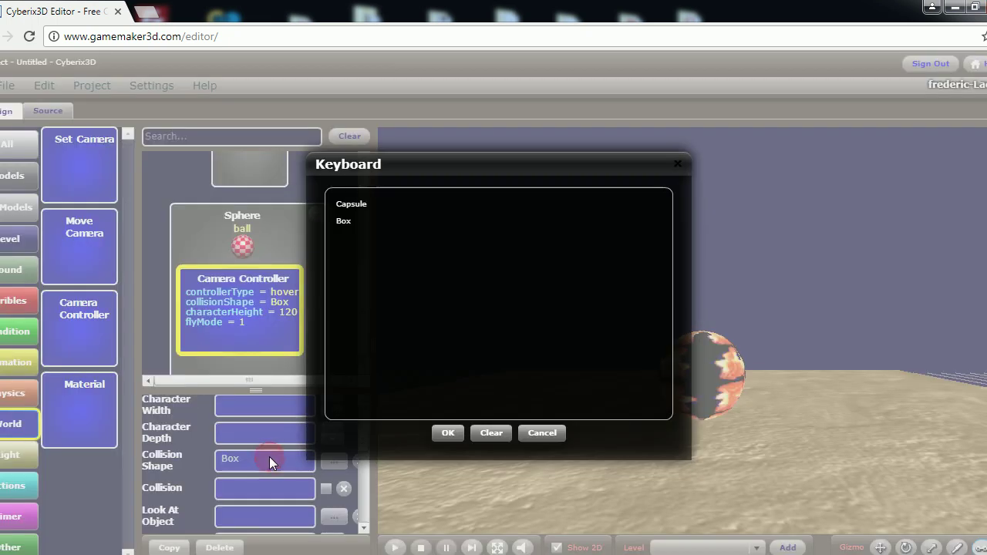
pyautogui.click(491, 438)
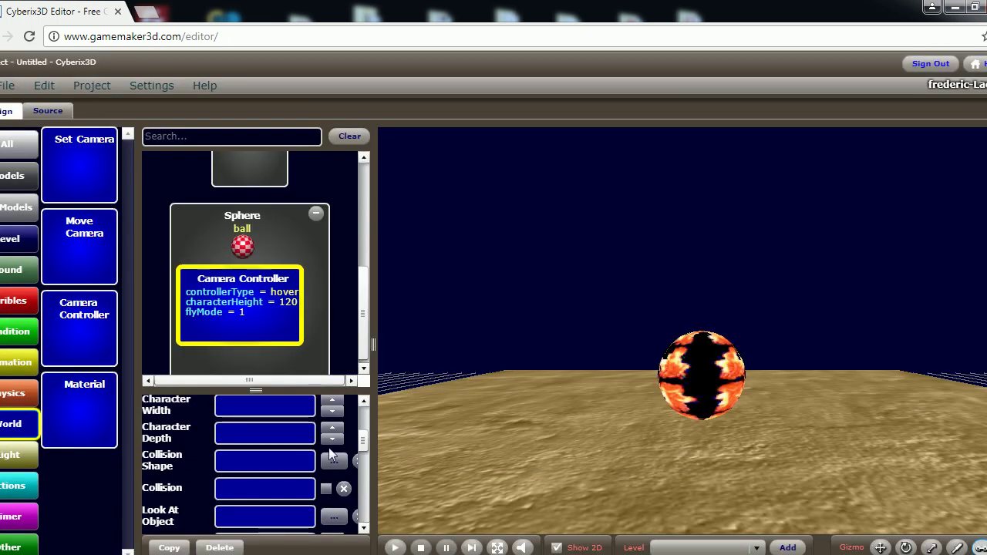
pyautogui.scroll(3, 331, 456)
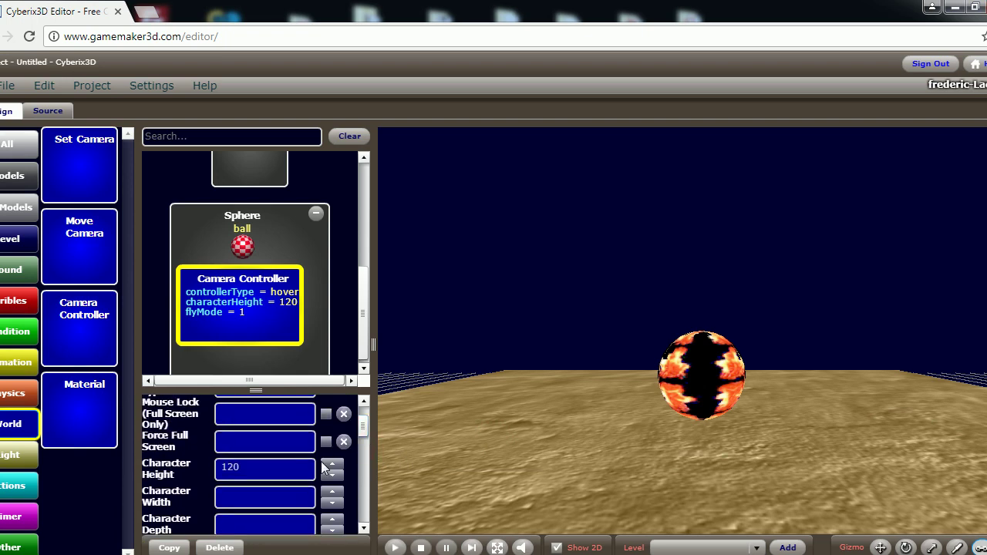
pyautogui.click(293, 467)
pyautogui.press('BackSpace')
pyautogui.press('BackSpace')
pyautogui.press('BackSpace')
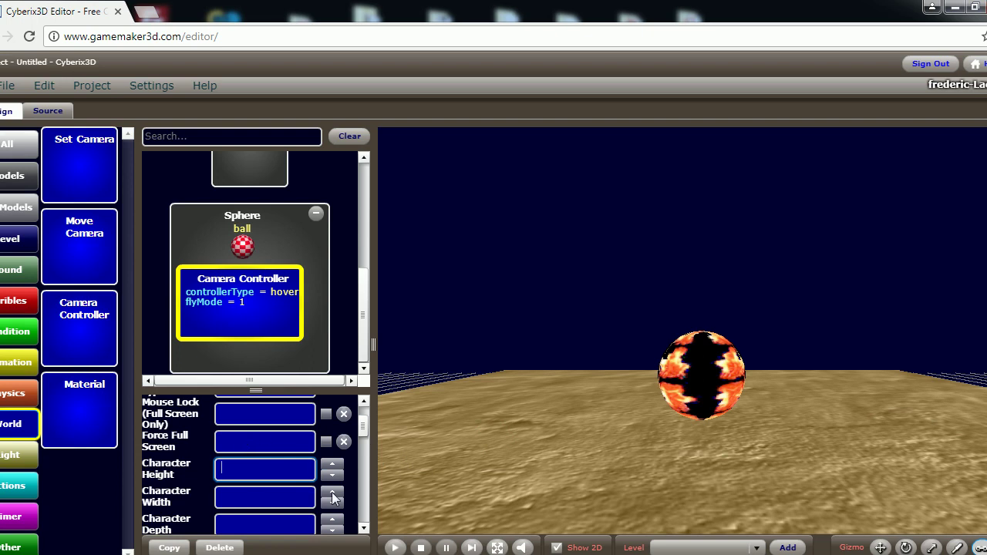
# Set the Camera Controller's Fly Mode to 0 and choose ball as its Look At Object
pyautogui.scroll(-6, 323, 486)
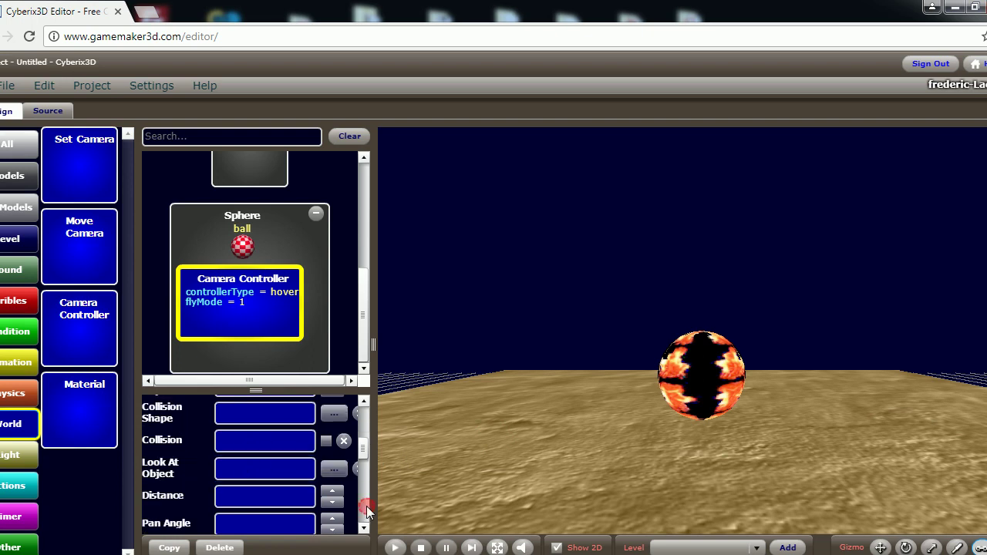
pyautogui.click(325, 439)
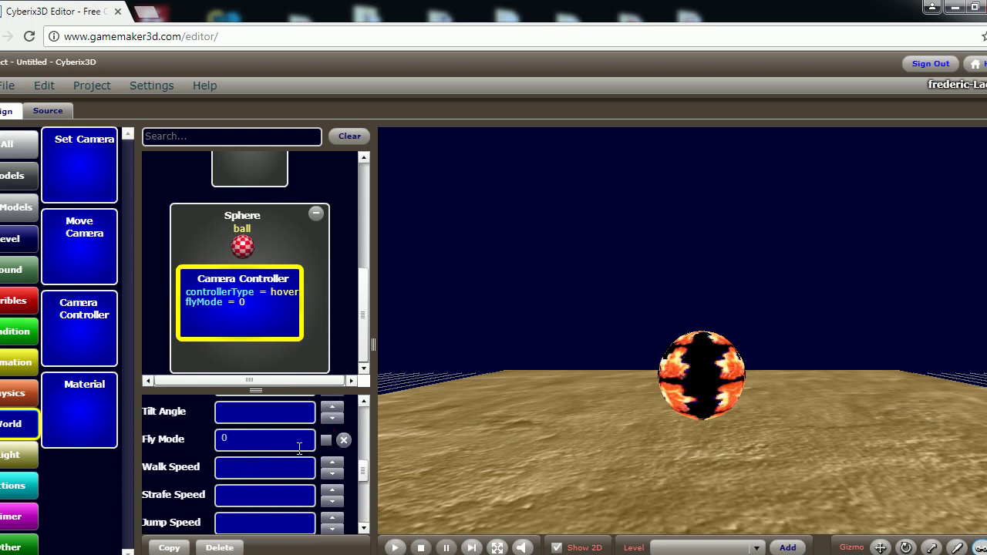
pyautogui.moveTo(364, 468); pyautogui.dragTo(366, 416)
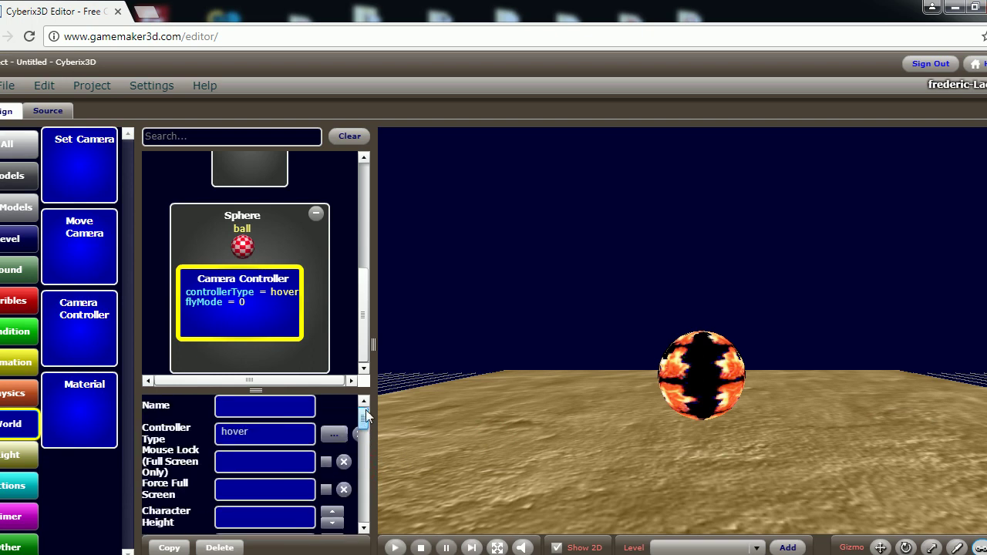
pyautogui.click(365, 499)
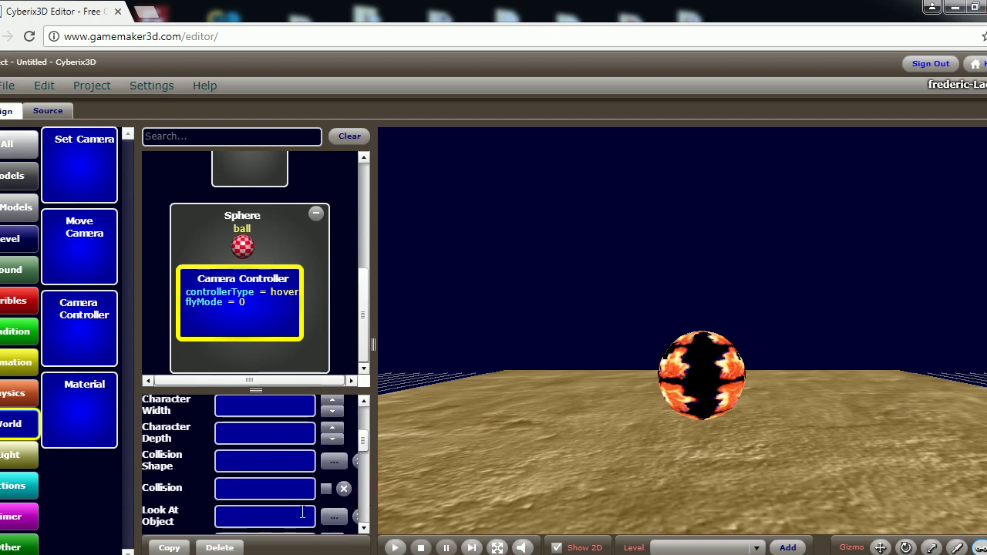
pyautogui.click(334, 515)
pyautogui.click(343, 222)
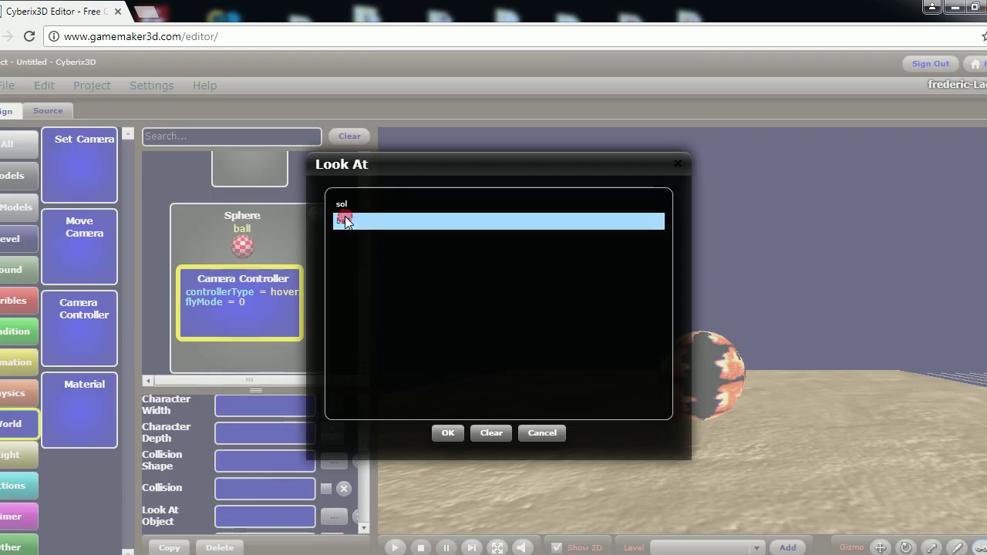
pyautogui.click(448, 433)
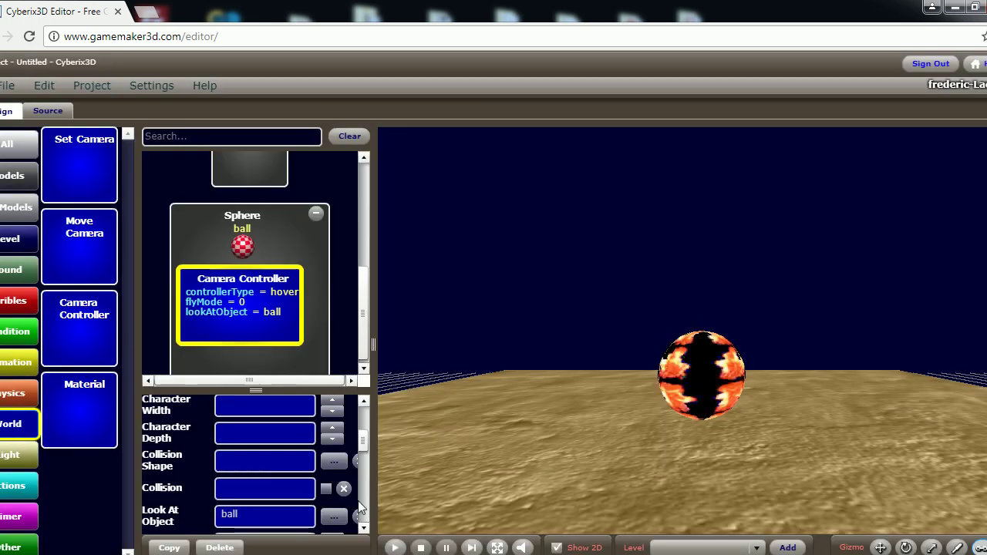
# Set the Camera Controller's Distance to 400 and its Tilt Angle to 40
pyautogui.scroll(-3, 363, 505)
pyautogui.click(292, 405)
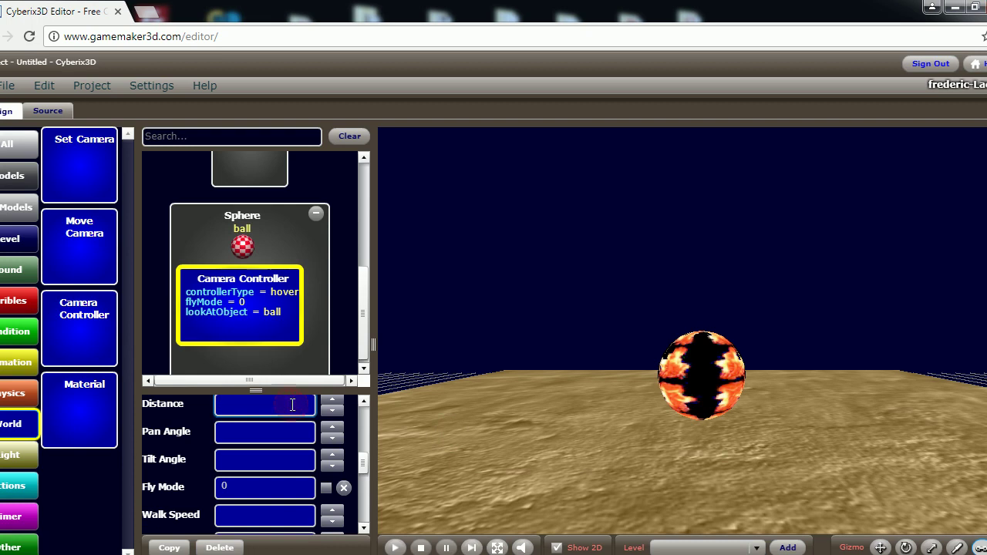
pyautogui.write('400')
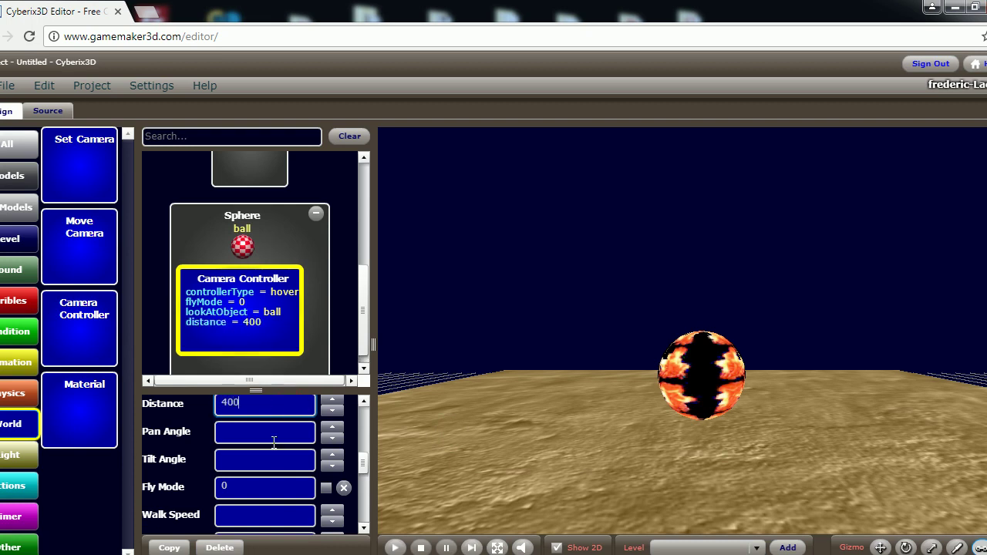
pyautogui.click(267, 461)
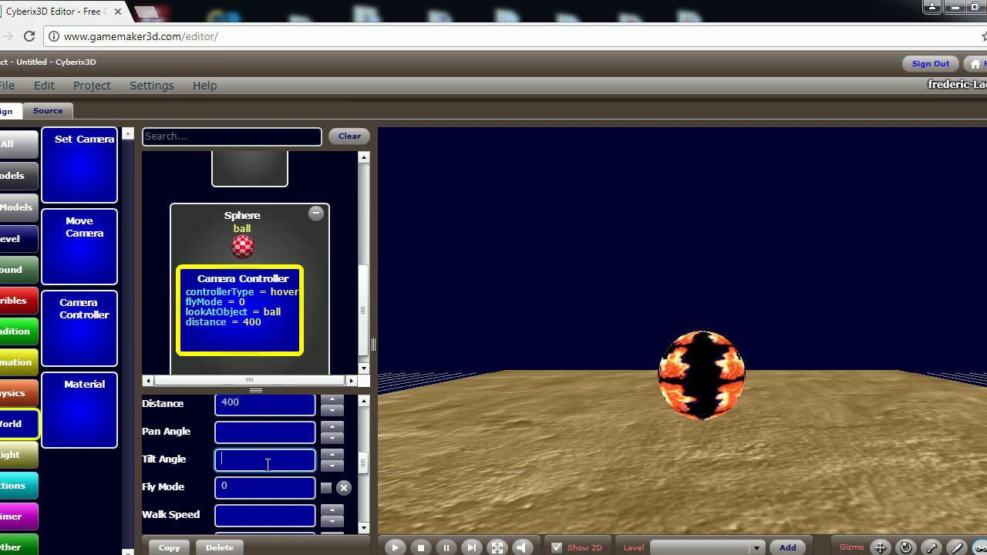
pyautogui.write('40')
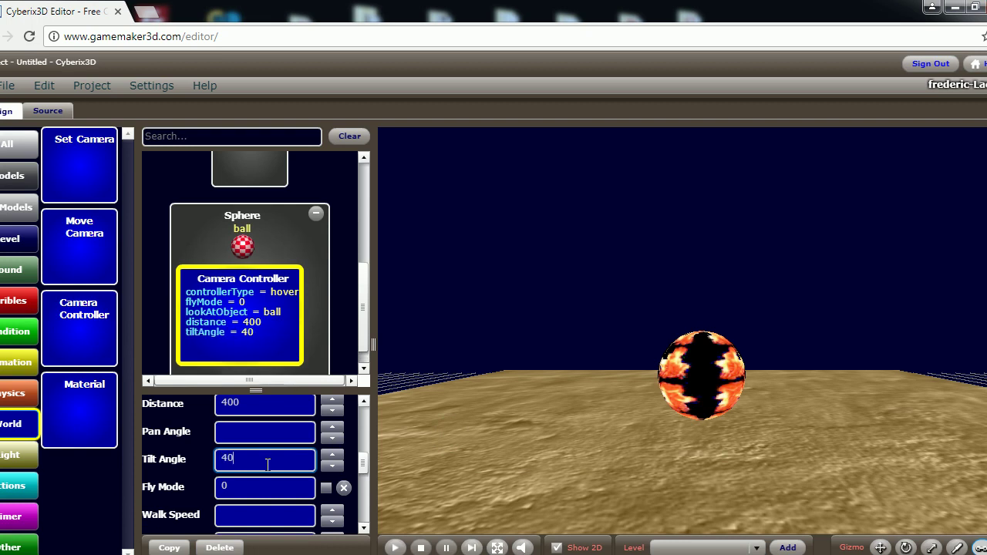
# Run the project to preview the hover camera looking at the ball, and stop it
pyautogui.click(92, 86)
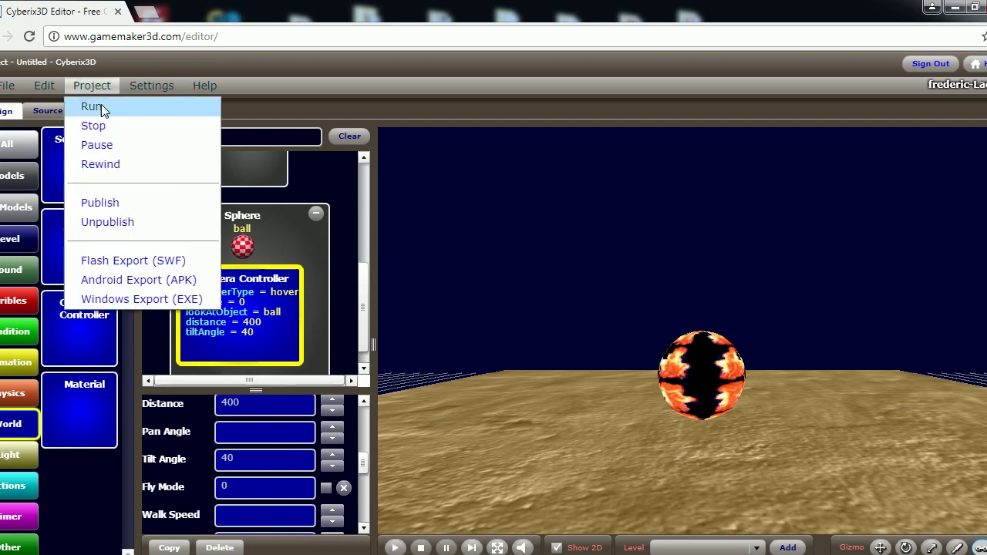
pyautogui.click(101, 106)
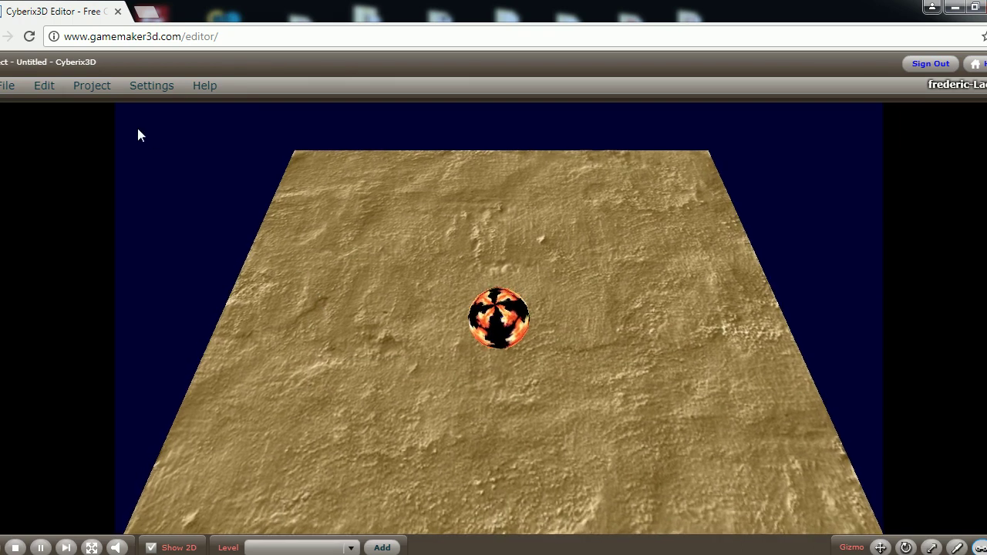
pyautogui.click(92, 85)
pyautogui.click(98, 126)
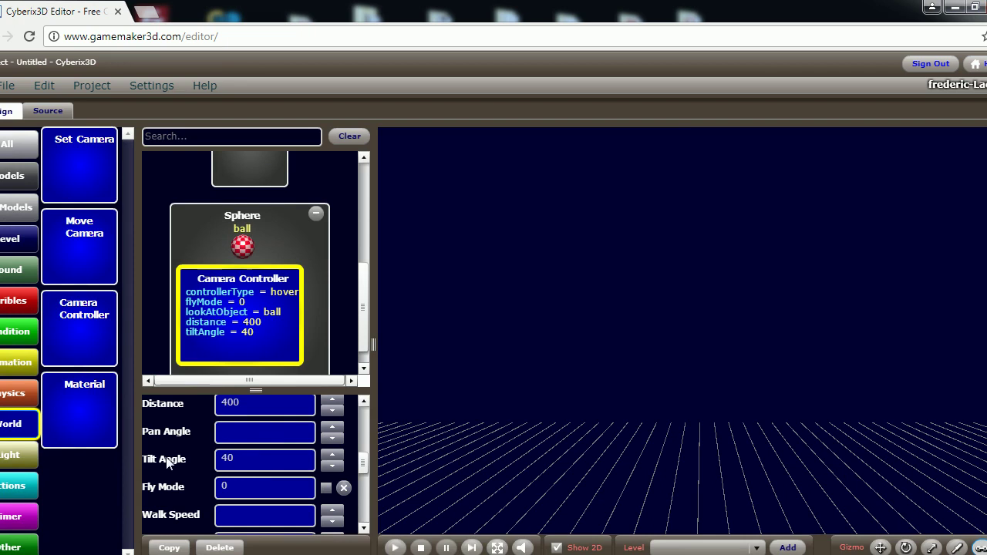
# Add a Loop block from the Animation blocks inside the ball sphere, below the Camera Controller, and select it
pyautogui.click(364, 370)
pyautogui.click(364, 370)
pyautogui.click(364, 369)
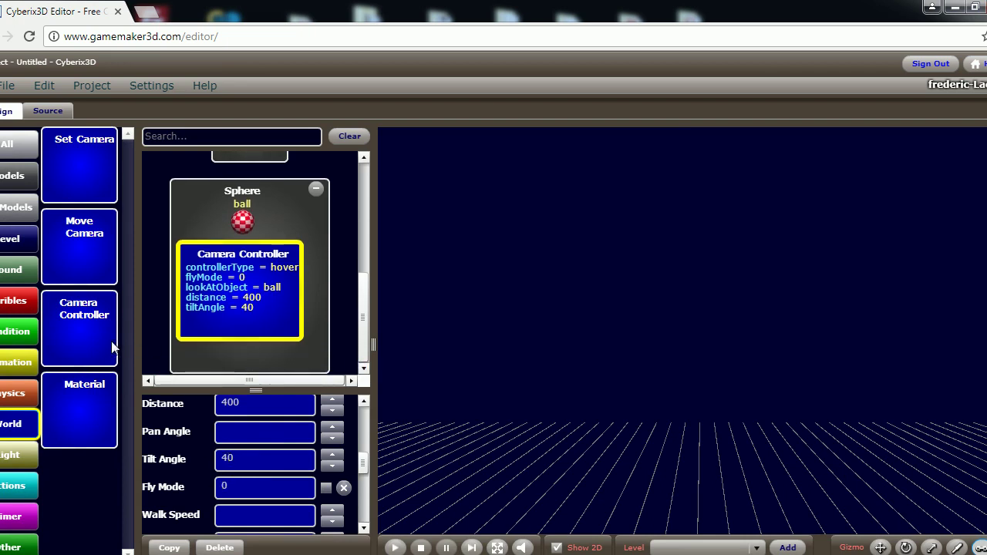
pyautogui.click(11, 337)
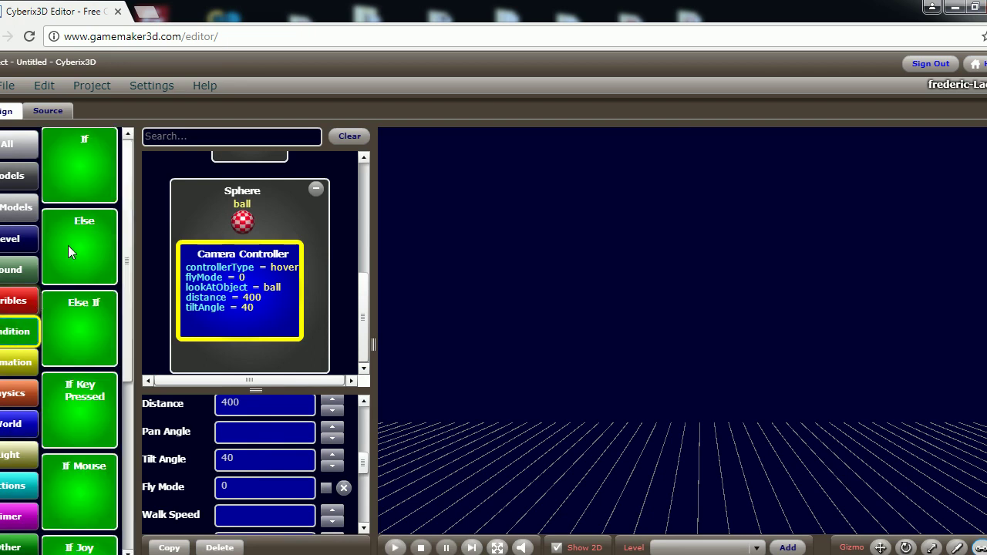
pyautogui.click(13, 361)
pyautogui.moveTo(82, 242); pyautogui.dragTo(229, 354)
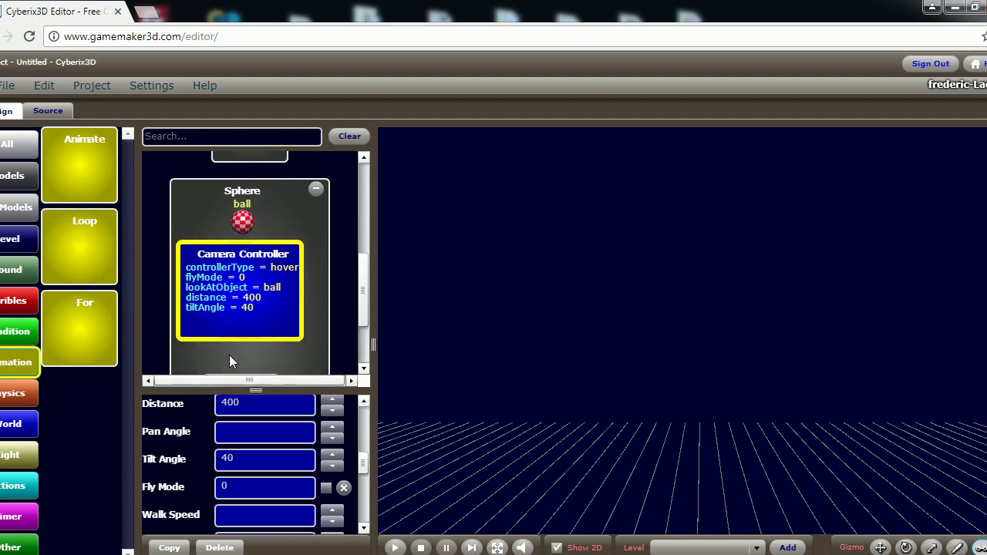
pyautogui.click(361, 360)
pyautogui.click(249, 303)
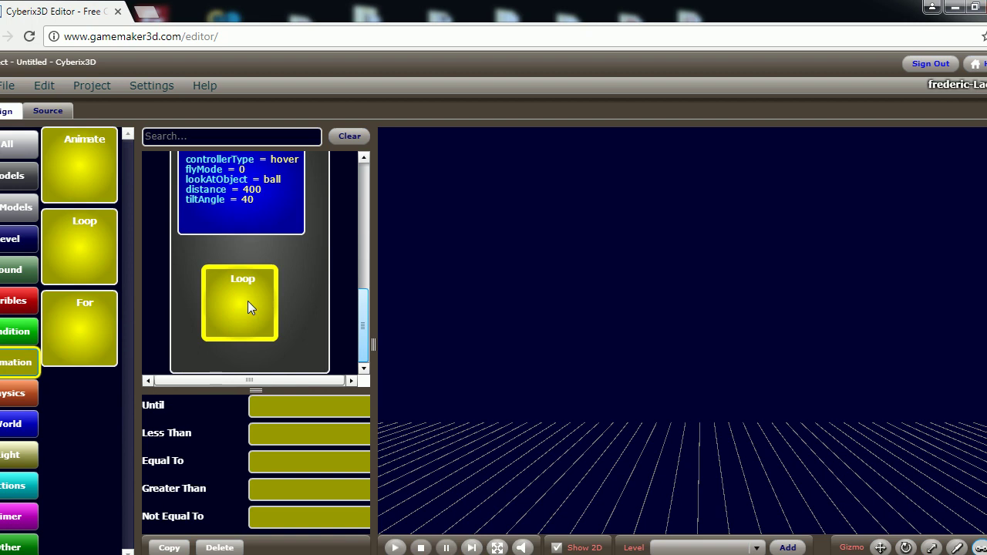
# Add an If Key Pressed condition inside the Loop and set its Key to Right
pyautogui.click(15, 331)
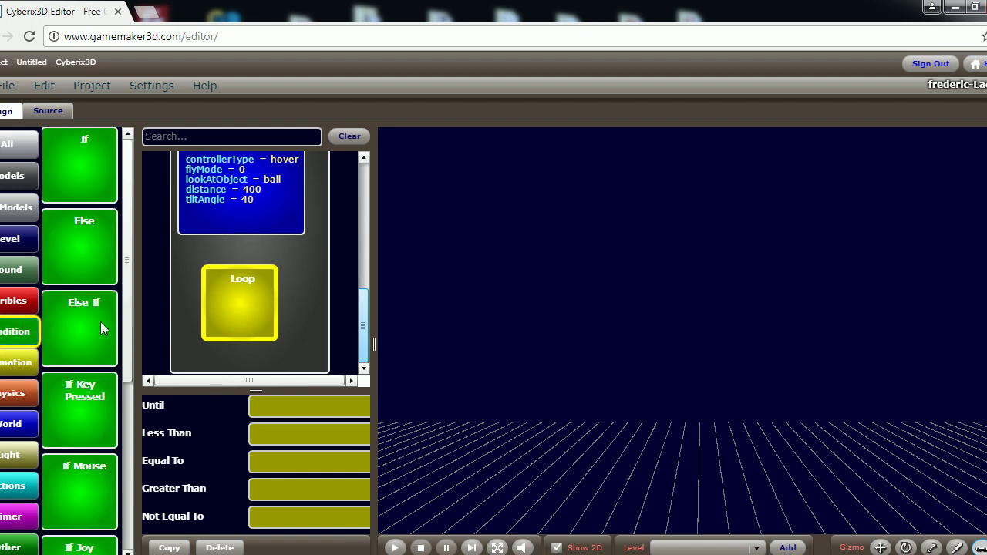
pyautogui.moveTo(73, 402); pyautogui.dragTo(235, 313)
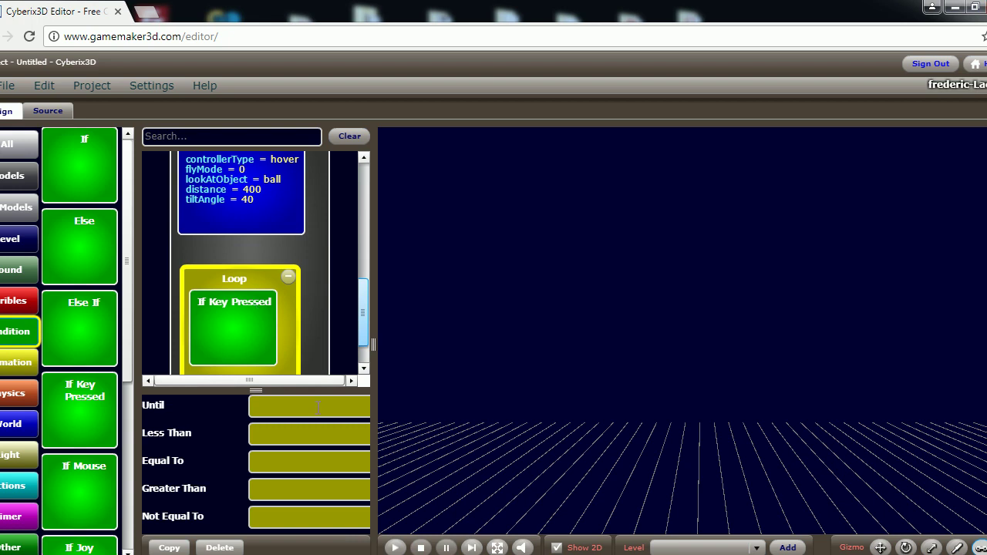
pyautogui.click(251, 325)
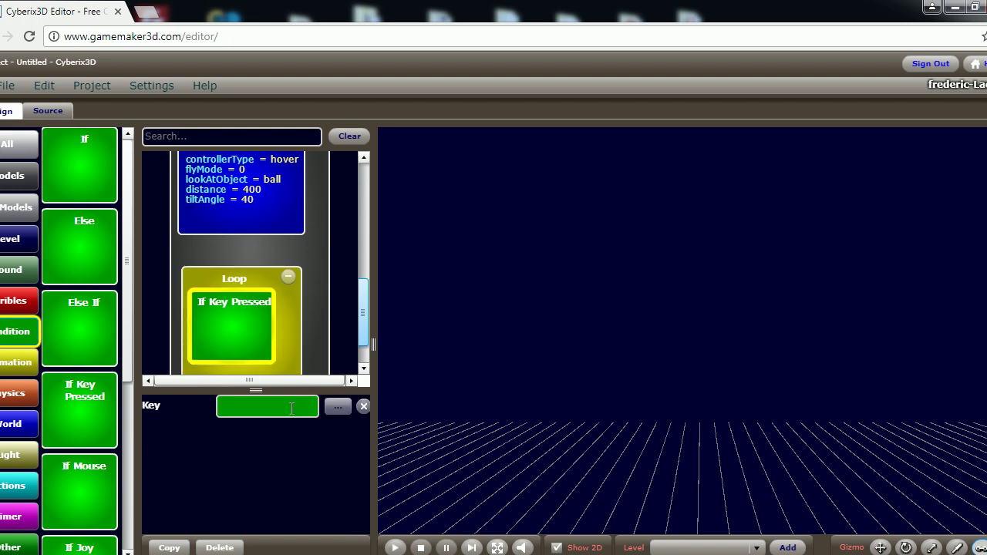
pyautogui.click(338, 406)
pyautogui.click(349, 258)
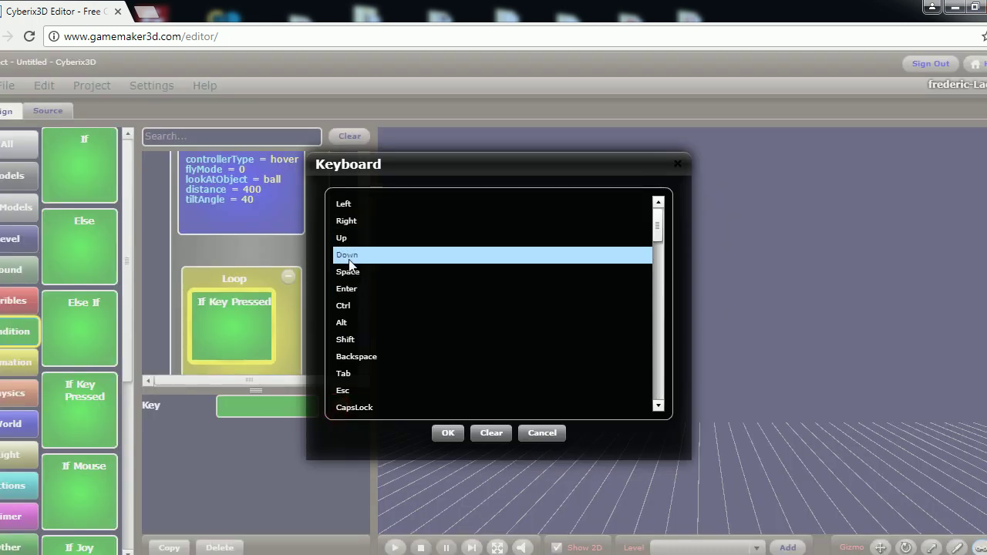
pyautogui.click(352, 222)
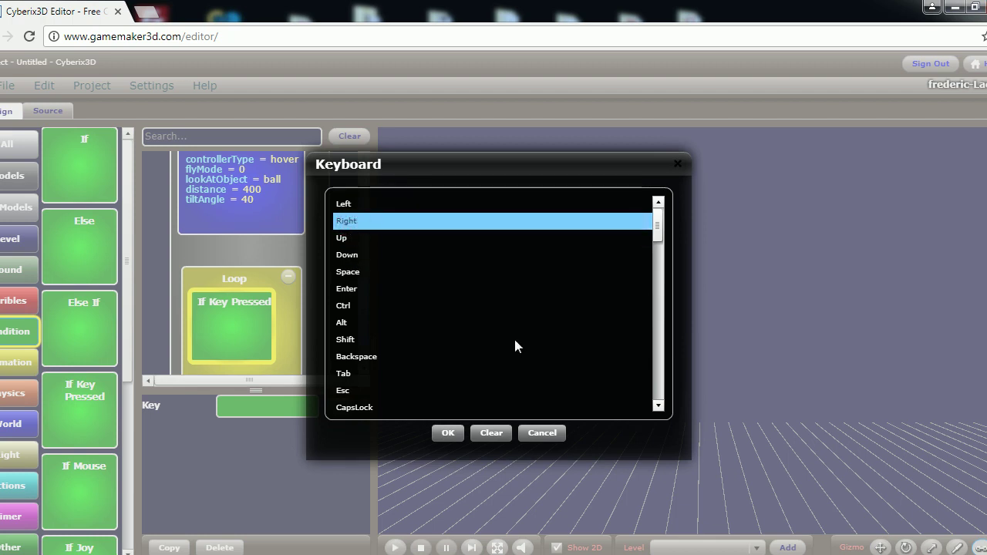
pyautogui.click(447, 432)
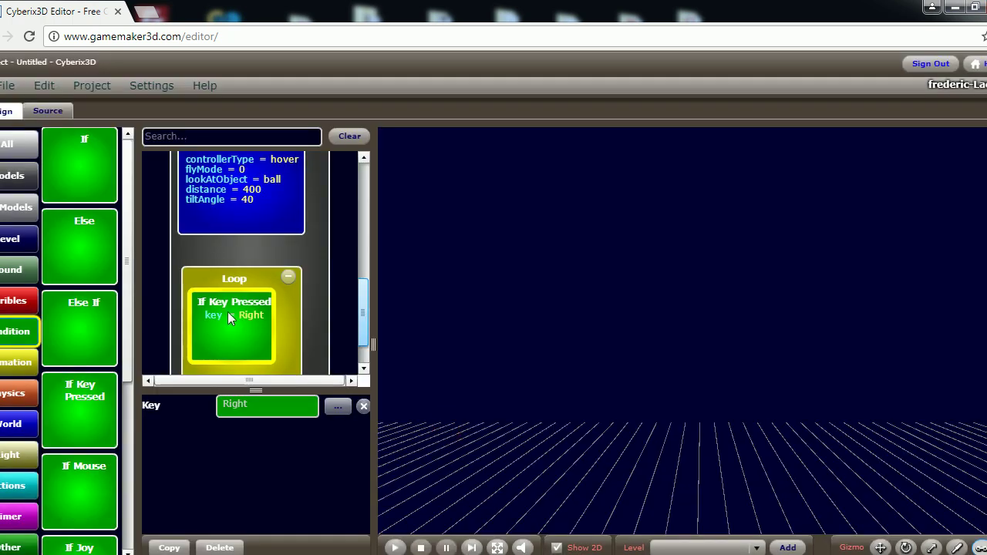
# Add an Impulse block from the Physics blocks inside the Right-key condition and bring it fully into view
pyautogui.click(17, 393)
pyautogui.moveTo(75, 249); pyautogui.dragTo(232, 335)
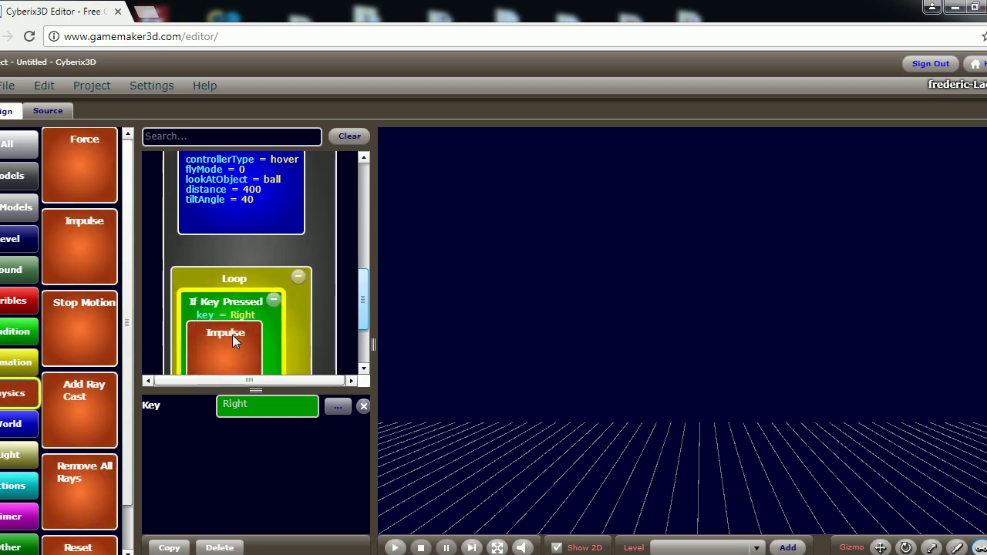
pyautogui.click(364, 368)
pyautogui.click(364, 368)
pyautogui.click(363, 369)
pyautogui.click(364, 369)
pyautogui.click(364, 368)
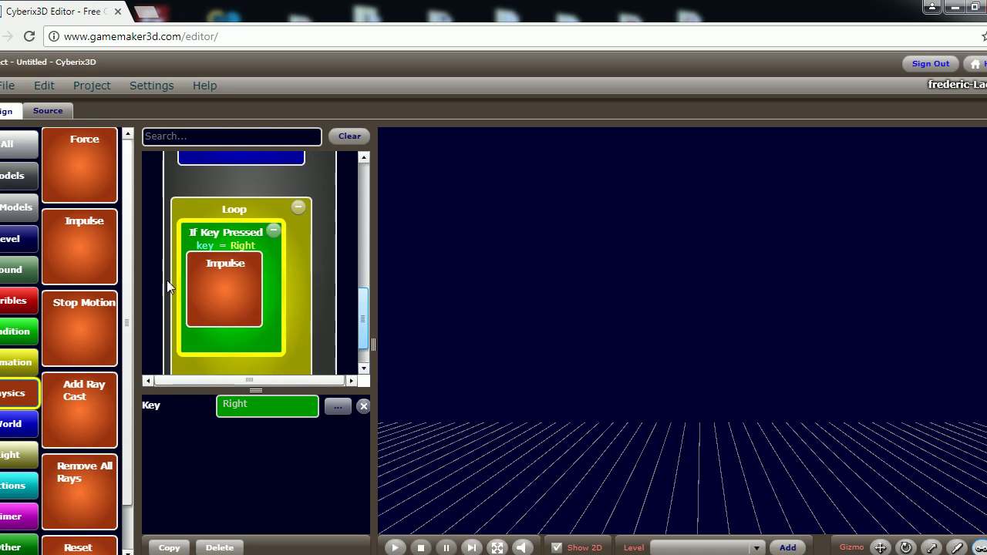
# Set the Right-key Impulse to X 1, Y 0, Z 0 with a Power of 0.3
pyautogui.click(238, 299)
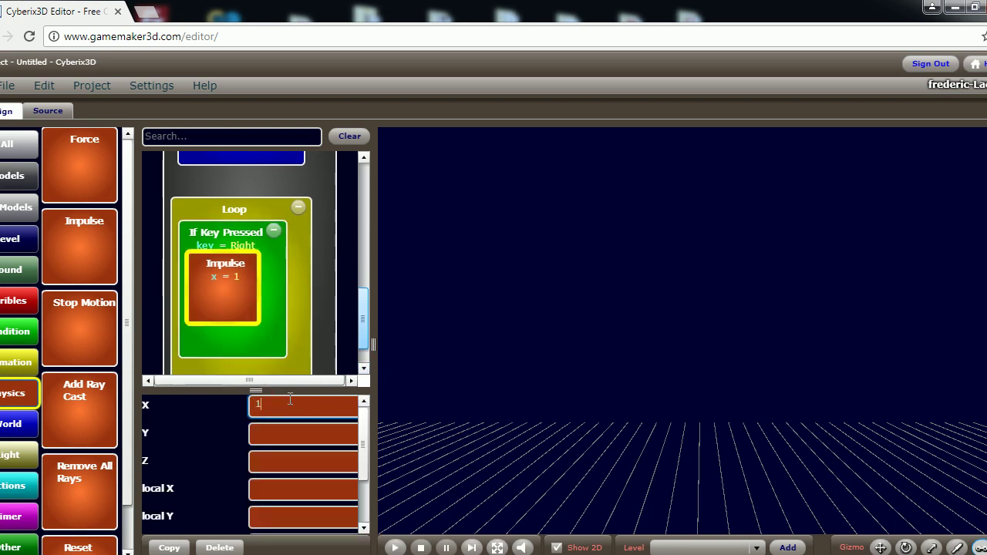
pyautogui.click(309, 439)
pyautogui.write('0')
pyautogui.click(303, 460)
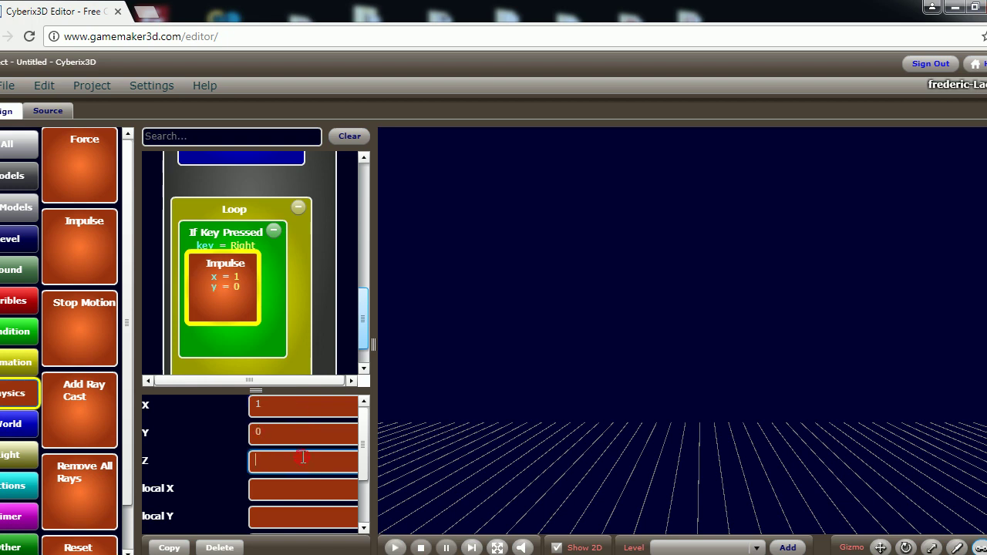
pyautogui.write('0')
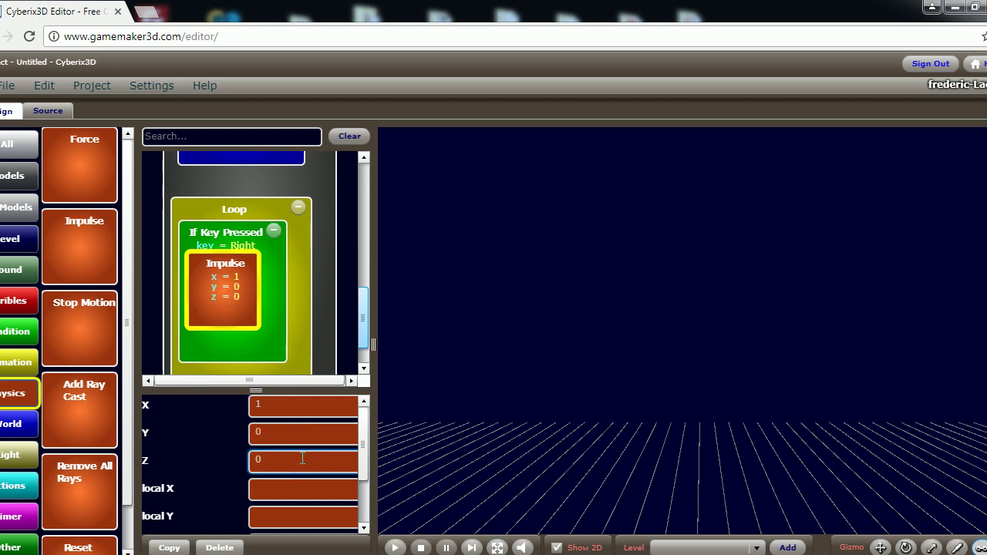
pyautogui.click(363, 515)
pyautogui.click(325, 517)
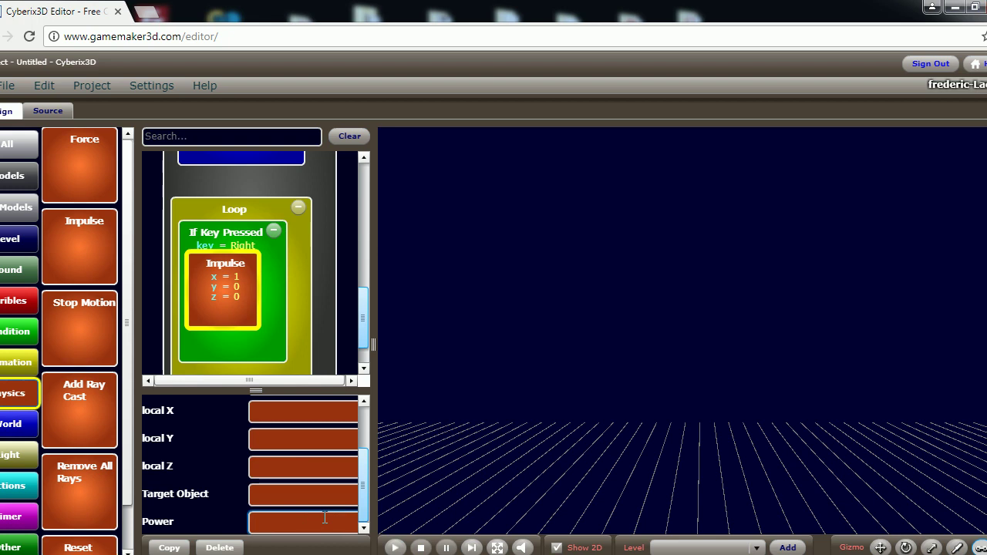
pyautogui.write('0.3')
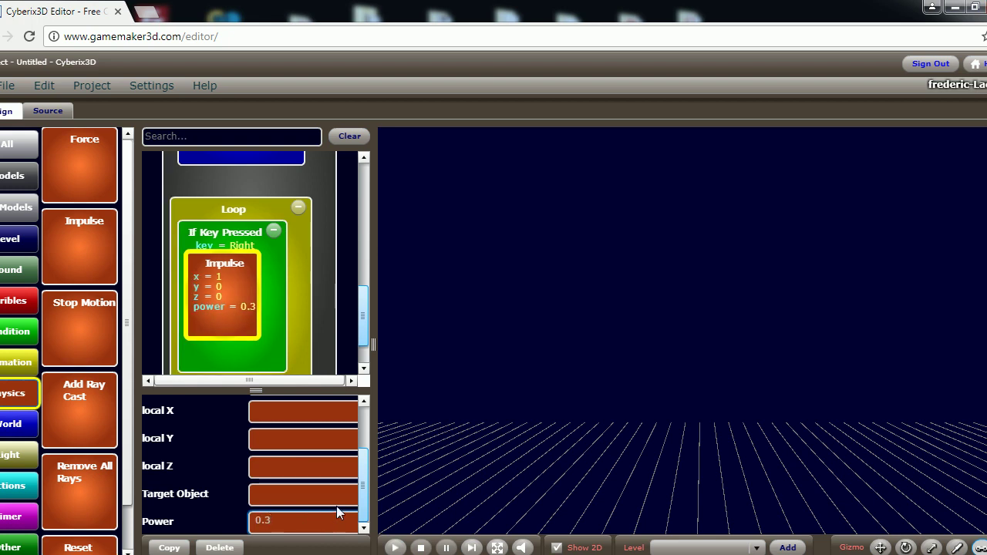
# Run the project to test pushing the ball right with the Right-key impulse, and stop it
pyautogui.click(92, 86)
pyautogui.click(91, 105)
pyautogui.press('Right')
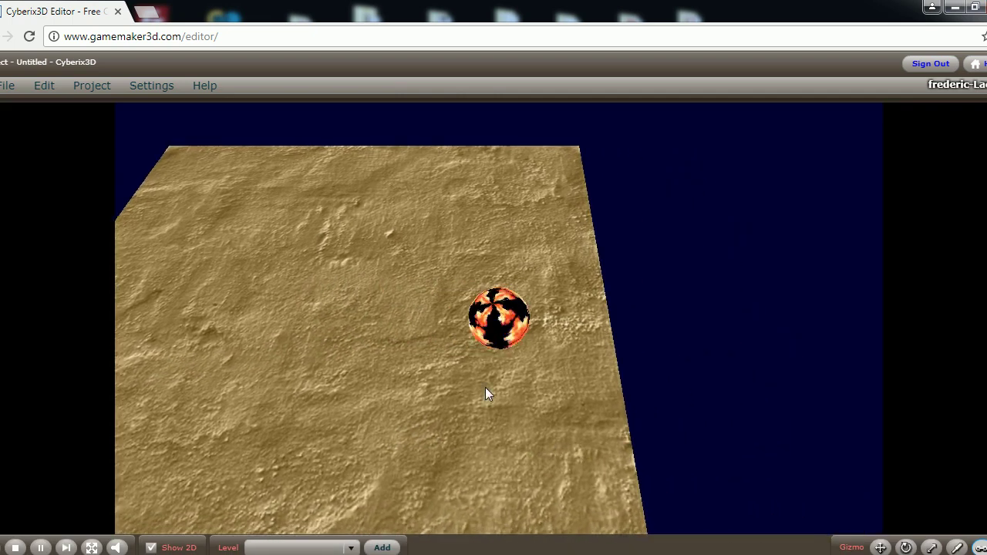
pyautogui.click(108, 89)
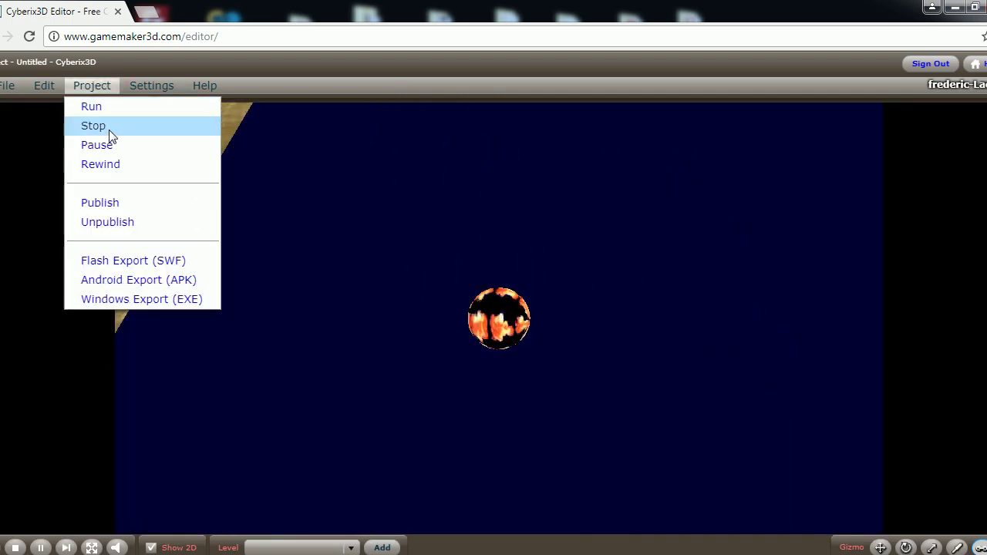
pyautogui.click(100, 127)
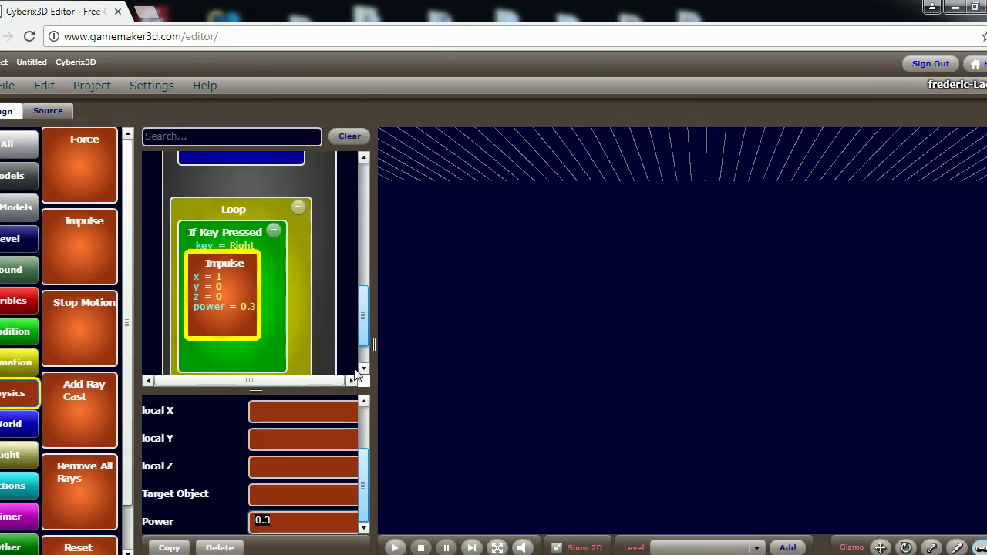
# Add a second If Key Pressed condition inside the Loop, below the Right-key condition, and set its Key to Left
pyautogui.click(364, 371)
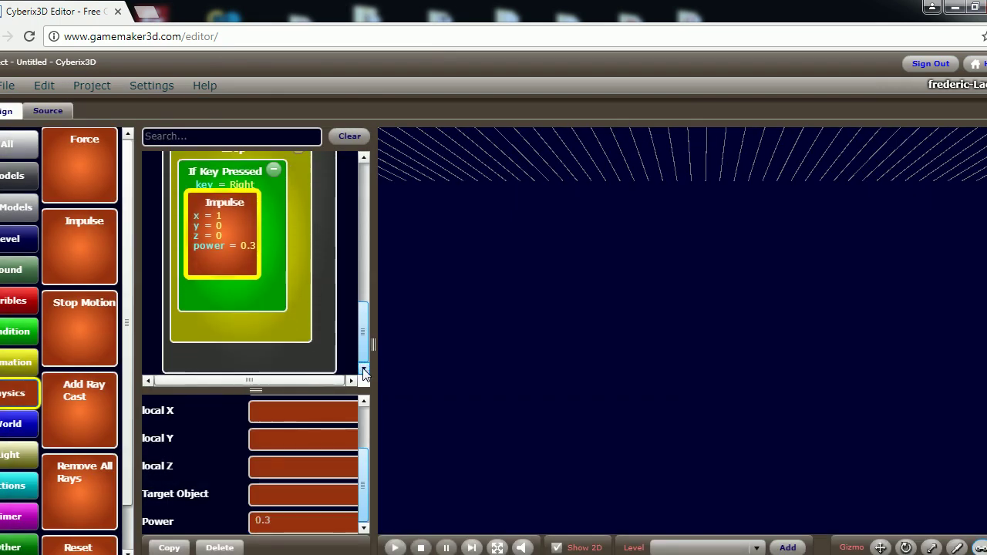
pyautogui.click(23, 331)
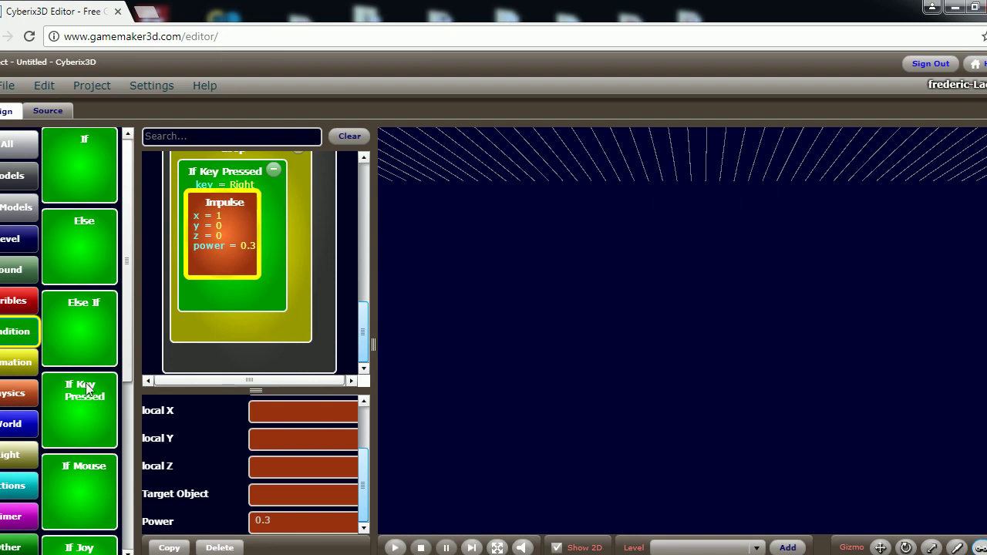
pyautogui.moveTo(151, 365); pyautogui.dragTo(233, 322)
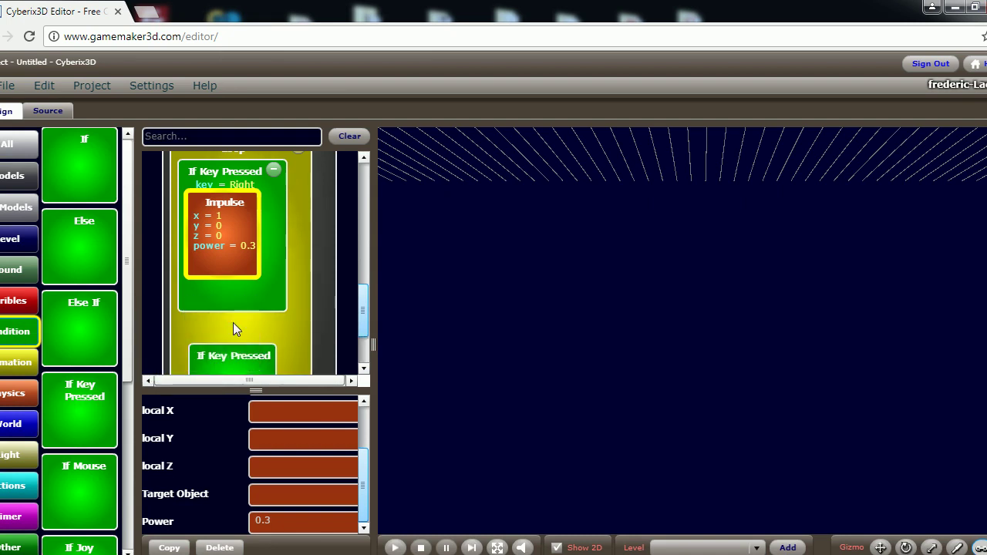
pyautogui.click(364, 369)
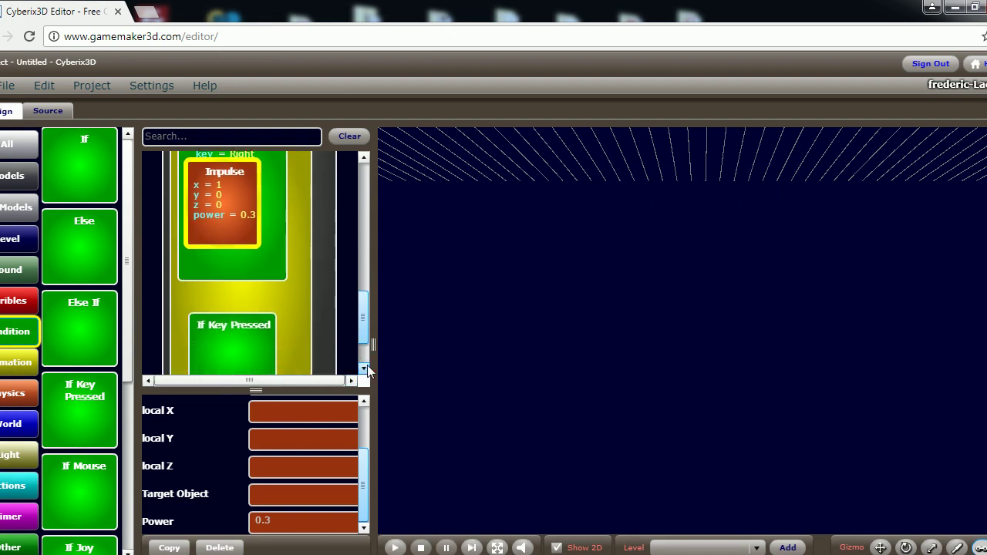
pyautogui.click(364, 369)
pyautogui.click(248, 290)
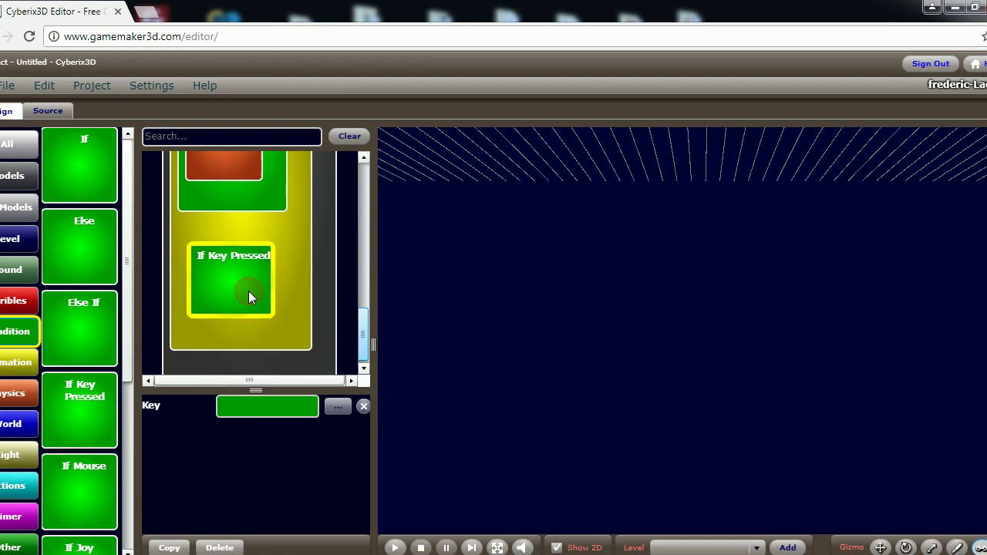
pyautogui.click(340, 407)
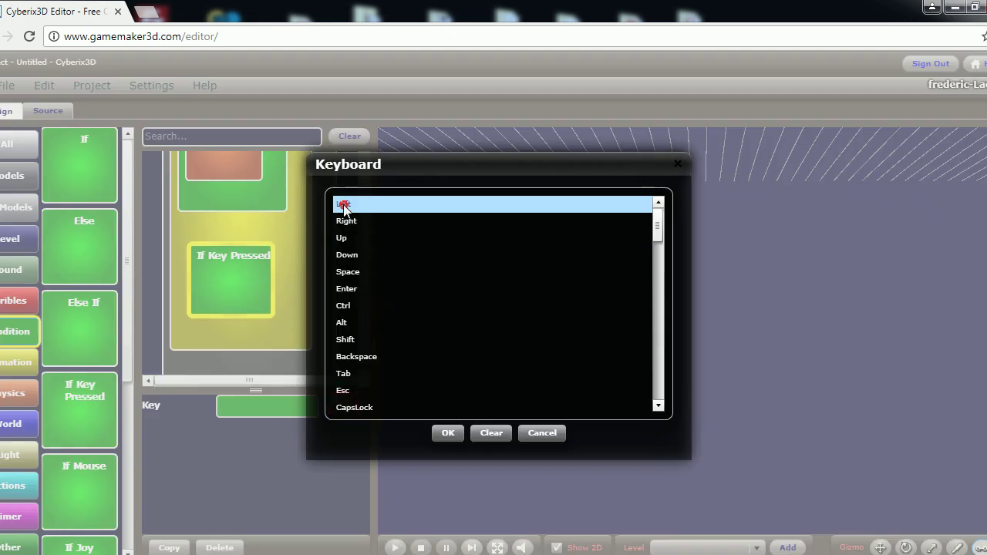
pyautogui.click(448, 432)
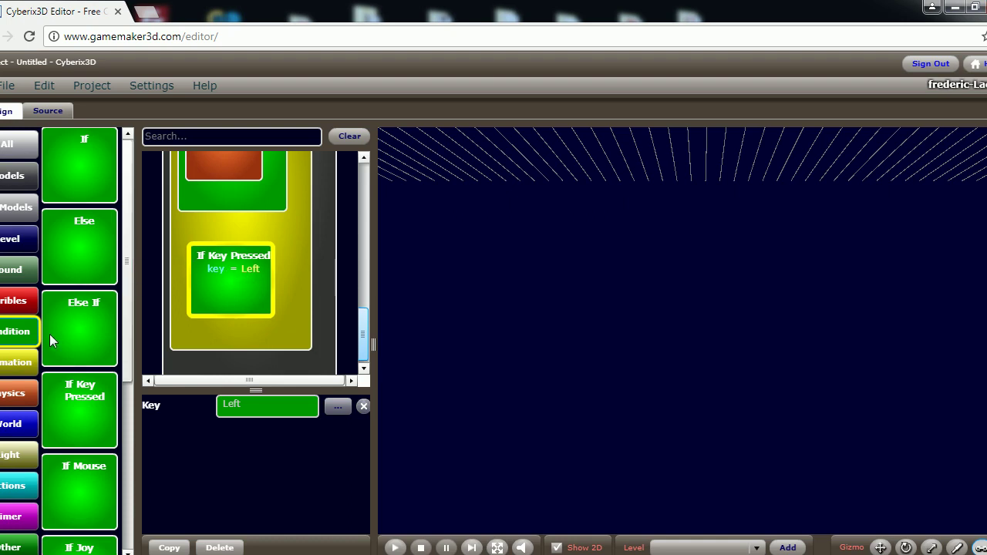
# Add an Impulse block from the Physics blocks inside the Left-key condition and set its Power to 0.3
pyautogui.click(16, 394)
pyautogui.moveTo(68, 234); pyautogui.dragTo(224, 291)
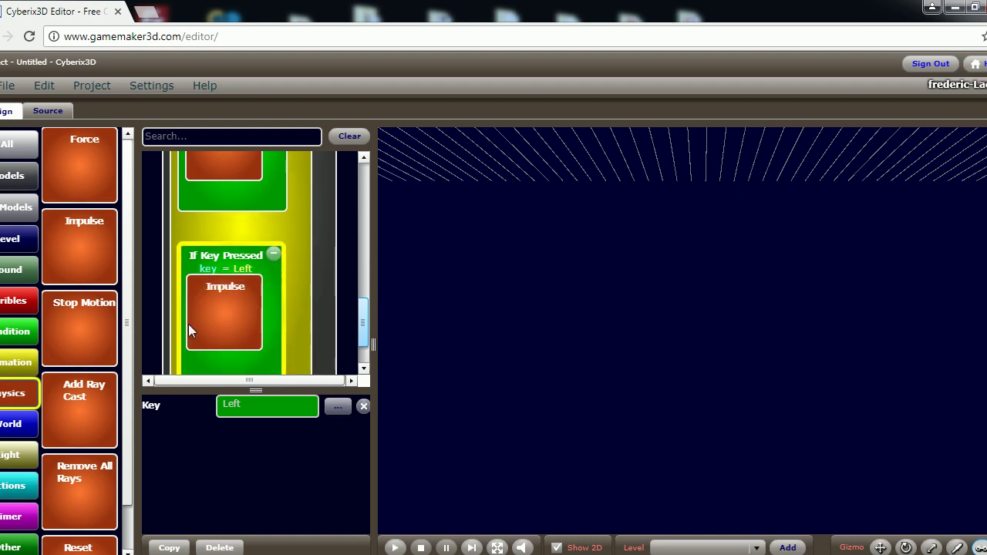
pyautogui.click(218, 315)
pyautogui.scroll(-3, 330, 432)
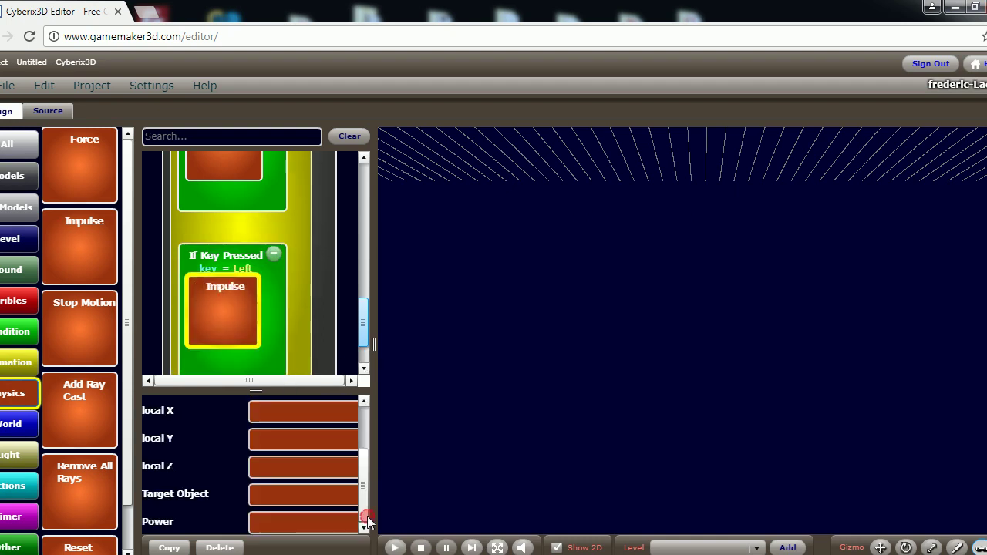
pyautogui.click(324, 522)
pyautogui.write('0.3')
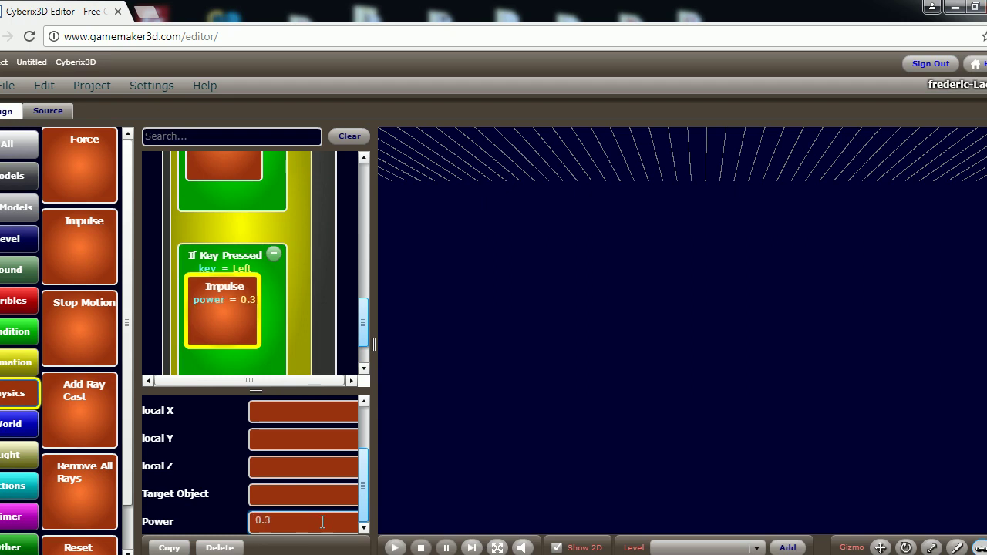
# Set the direction of the Left-key Impulse to X -1, Y 0 and Z 0
pyautogui.moveTo(364, 469); pyautogui.dragTo(364, 416)
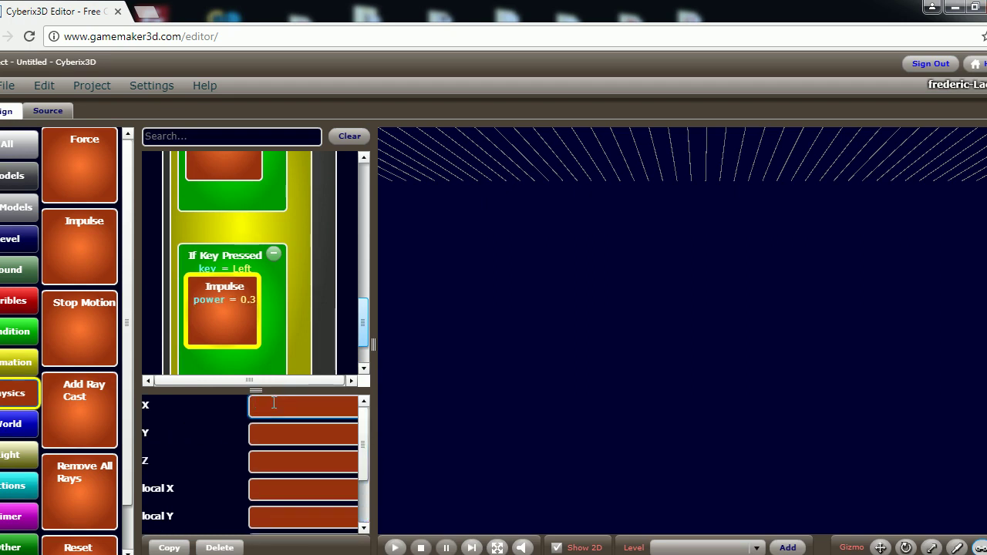
pyautogui.click(288, 434)
pyautogui.write('0')
pyautogui.click(287, 462)
pyautogui.write('0')
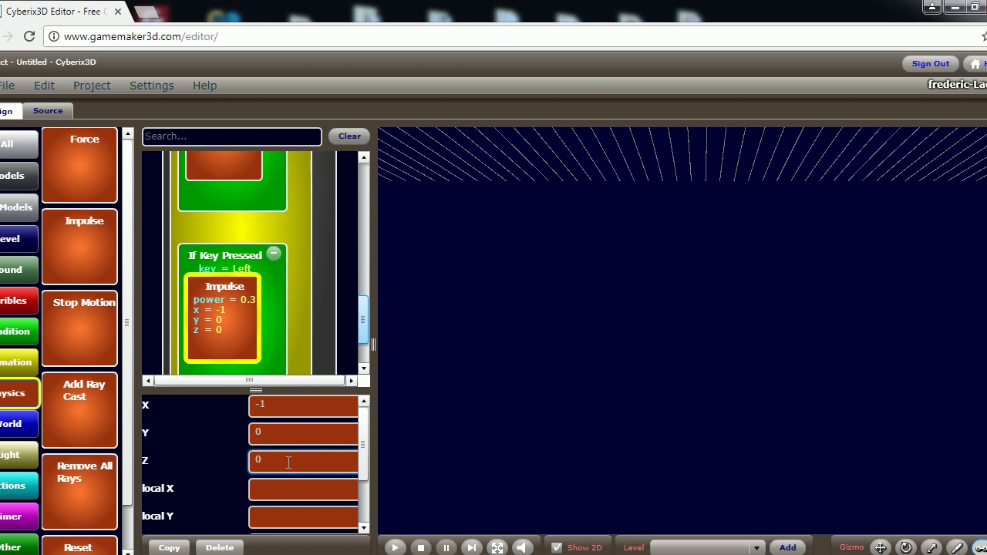
# Run the project to test moving the ball both left and right, and stop it
pyautogui.click(96, 87)
pyautogui.click(112, 103)
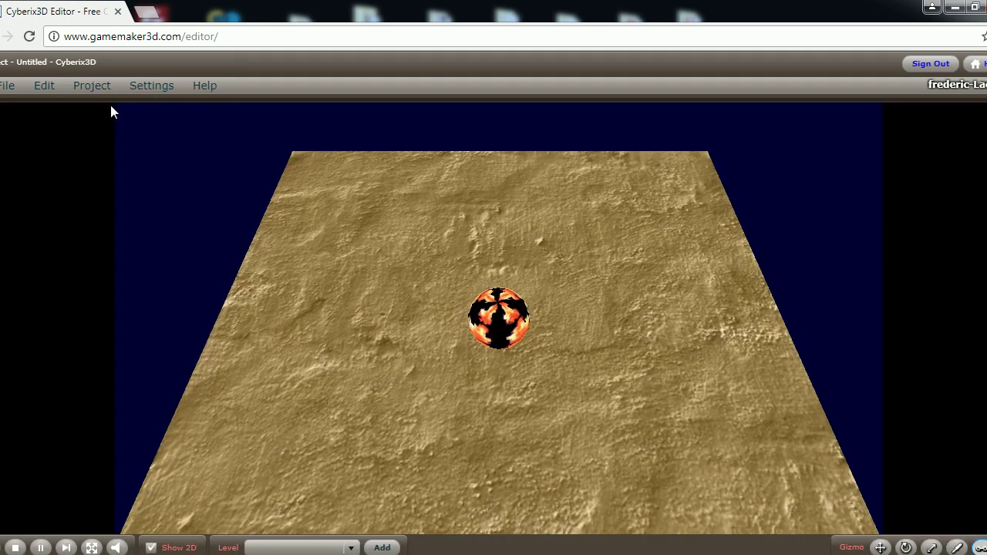
pyautogui.press('Left')
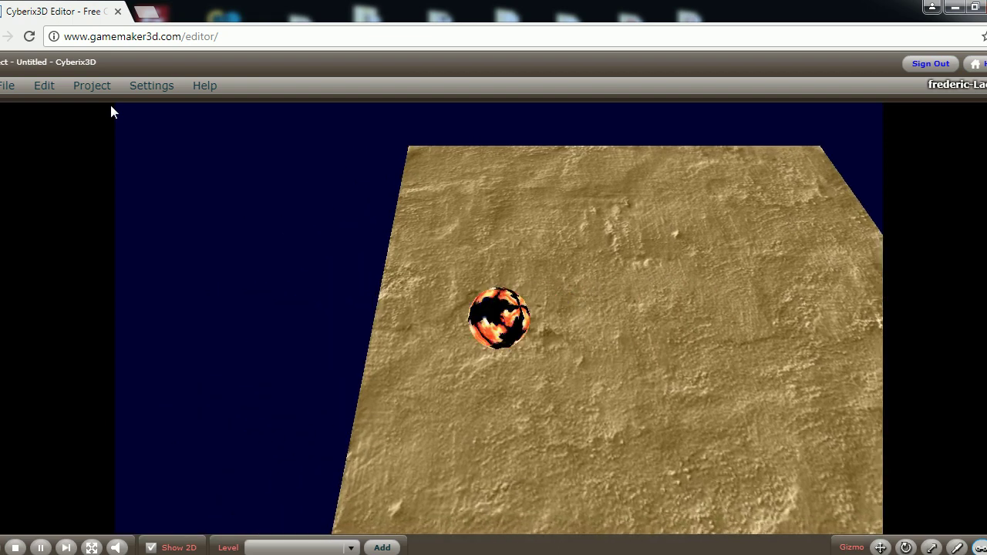
pyautogui.press('Right')
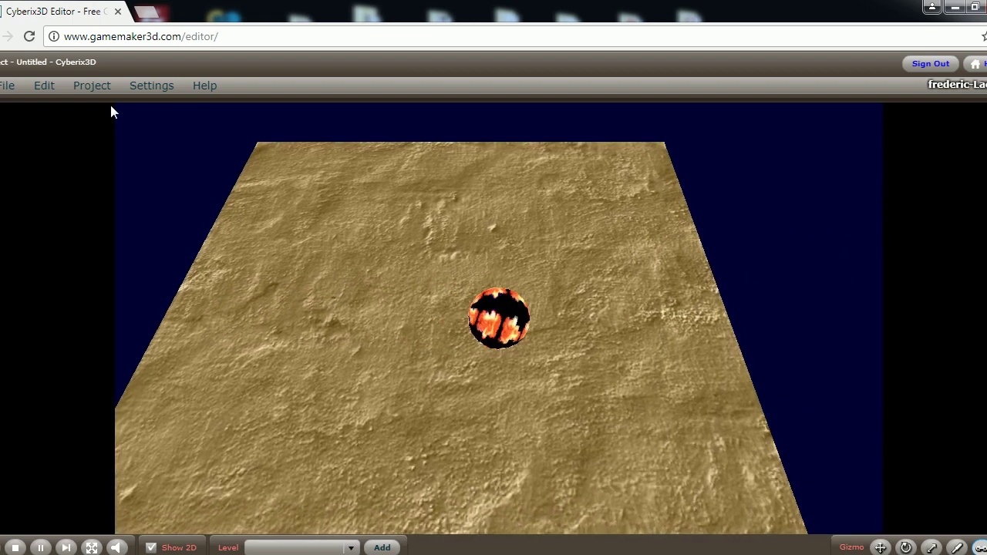
pyautogui.click(88, 86)
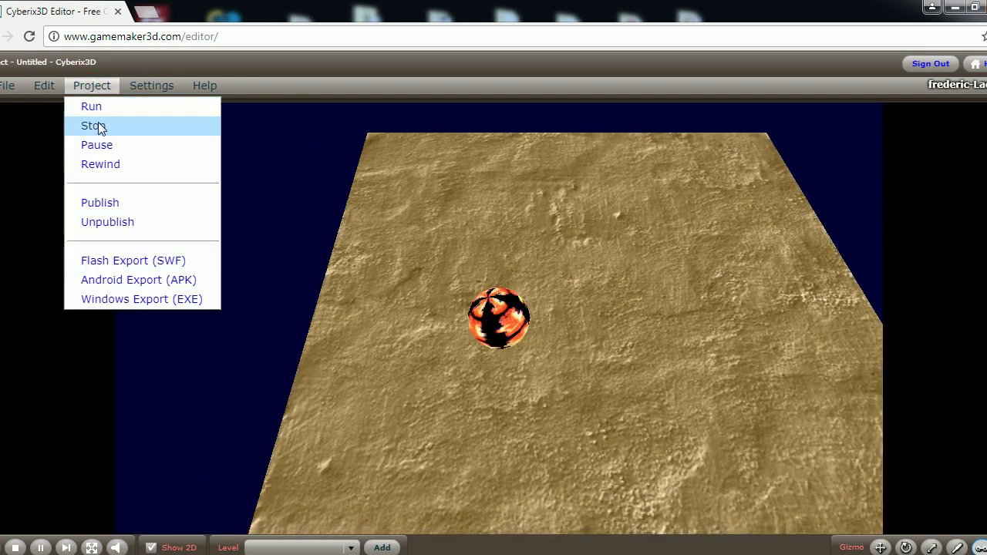
pyautogui.click(97, 127)
# Add a third If Key Pressed condition inside the Loop, below the Left-key condition, and set its Key to Up
pyautogui.click(364, 367)
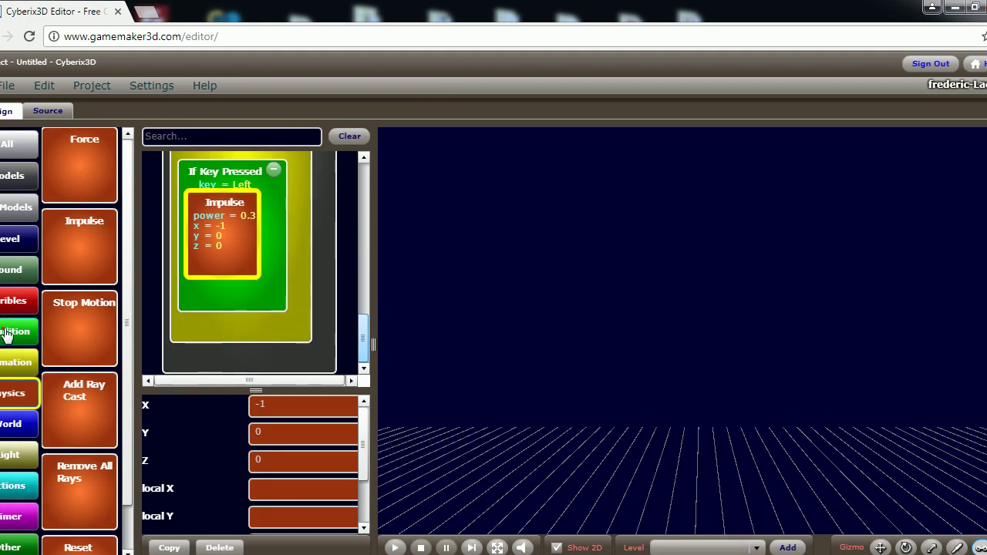
pyautogui.click(7, 332)
pyautogui.moveTo(74, 407); pyautogui.dragTo(218, 338)
pyautogui.click(364, 367)
pyautogui.click(364, 368)
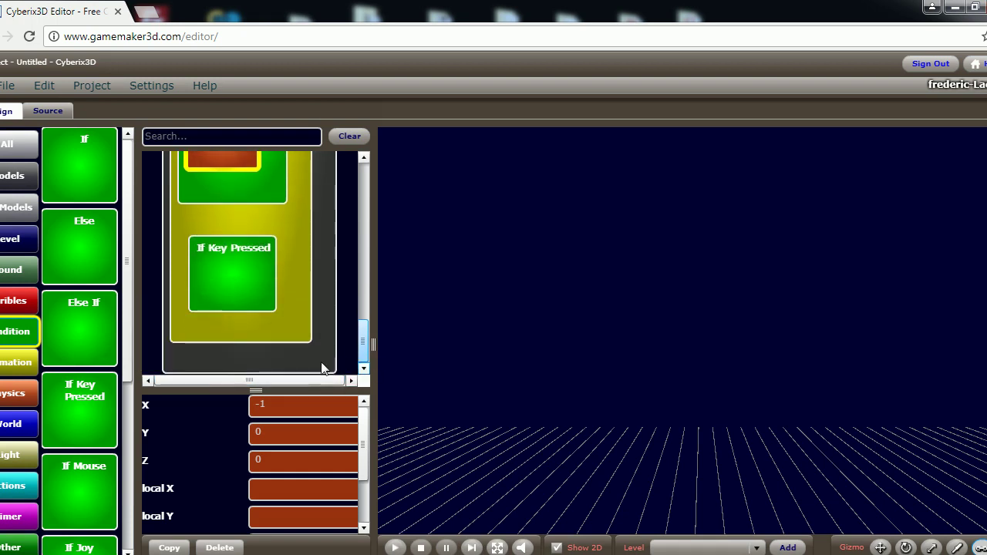
pyautogui.click(216, 273)
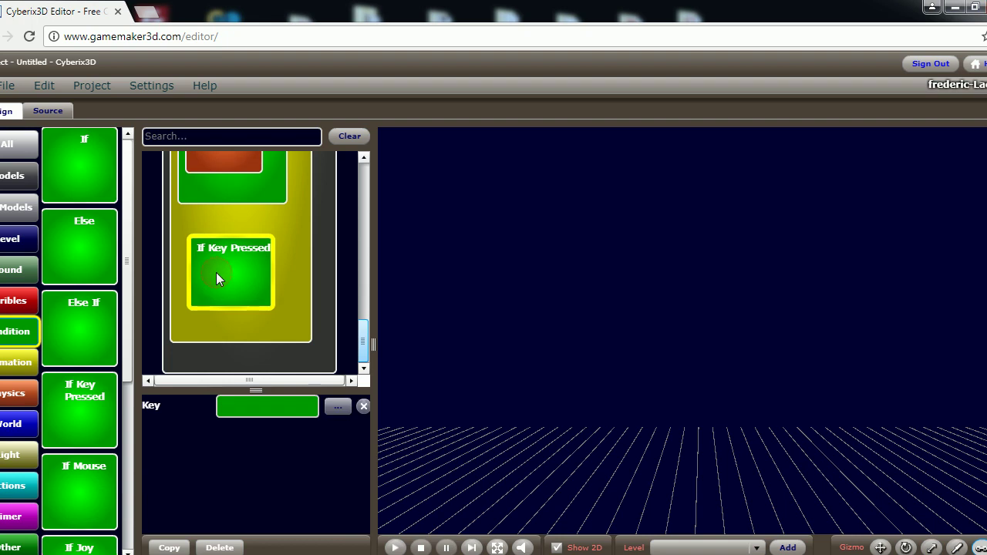
pyautogui.click(343, 407)
pyautogui.click(342, 237)
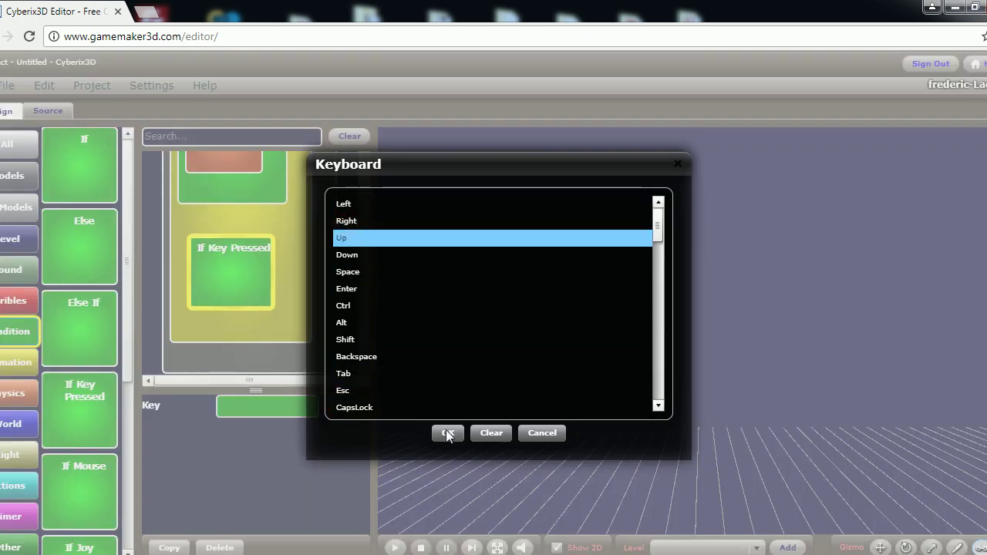
pyautogui.click(447, 433)
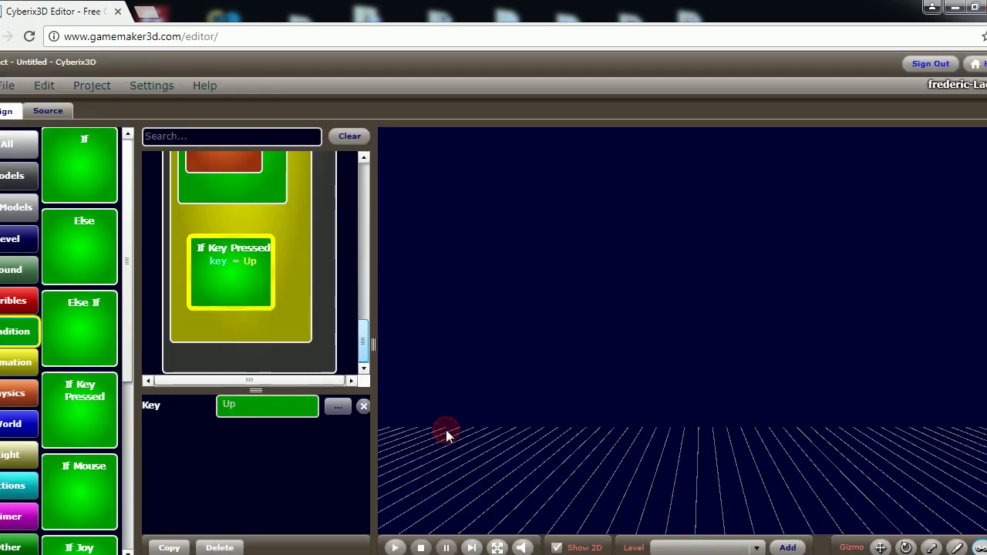
# Add an Impulse block inside the Up-key condition and set its X to 0, Y to 0, Z to 1 and Power to 0.3
pyautogui.click(16, 393)
pyautogui.moveTo(74, 265); pyautogui.dragTo(223, 298)
pyautogui.click(215, 307)
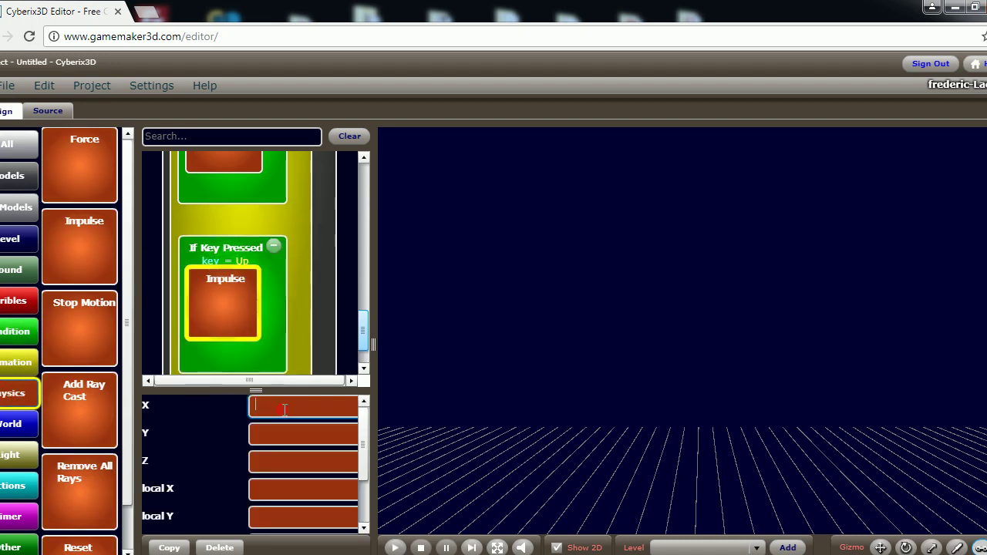
pyautogui.click(286, 434)
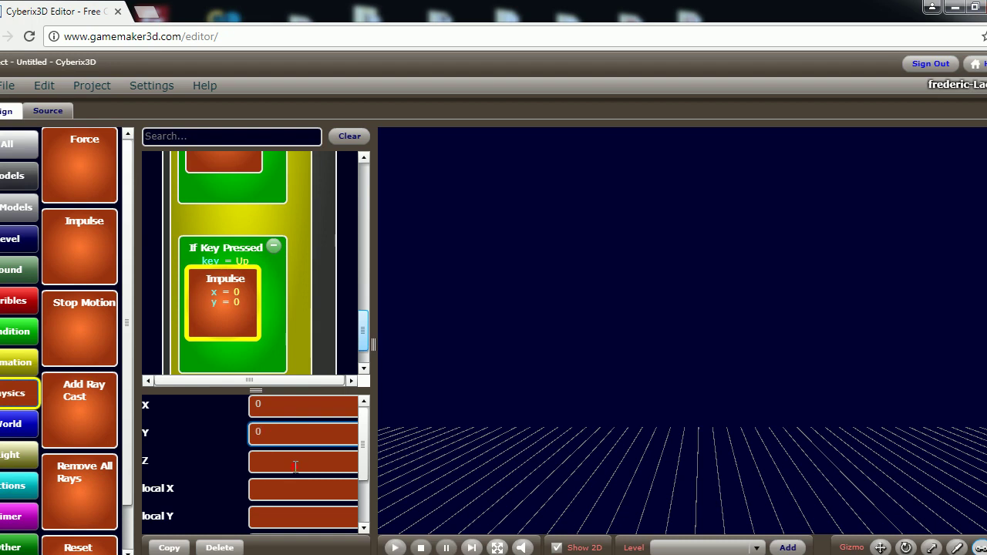
pyautogui.click(294, 467)
pyautogui.write('1')
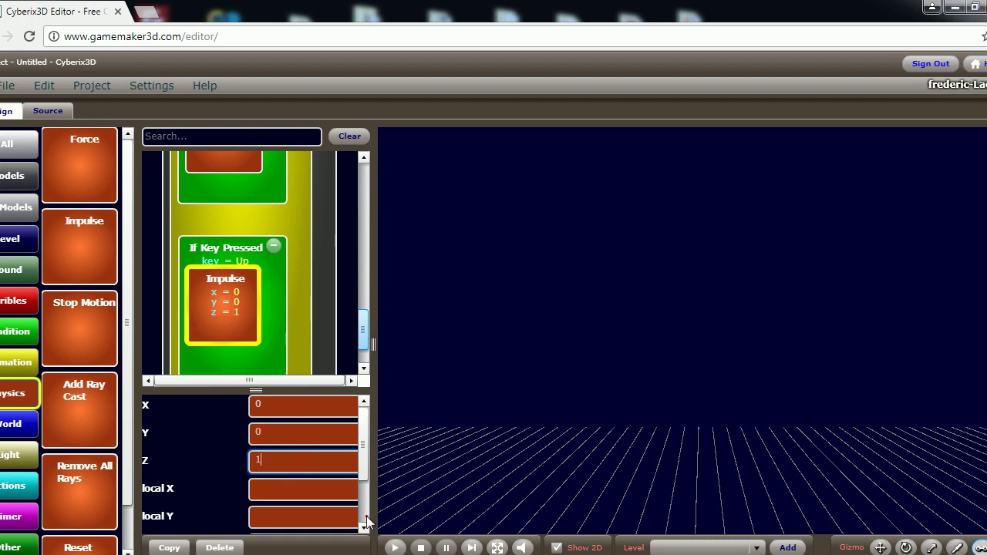
pyautogui.scroll(-3, 367, 523)
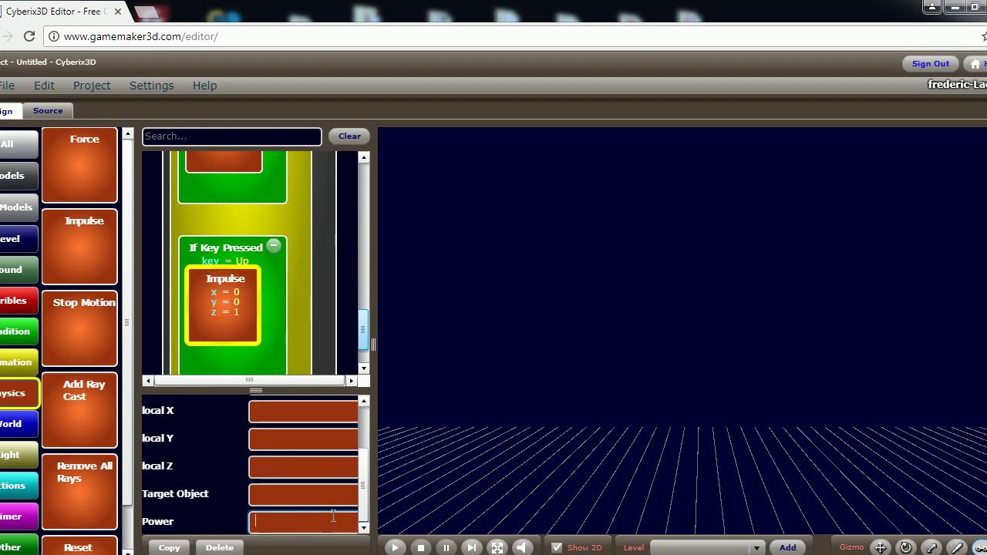
pyautogui.write('0.3')
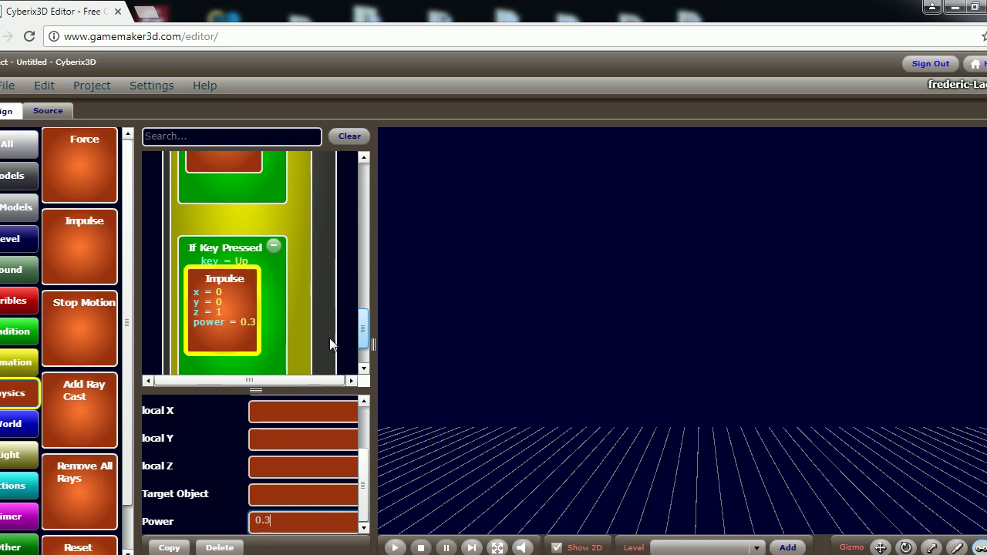
pyautogui.moveTo(364, 326); pyautogui.dragTo(330, 359)
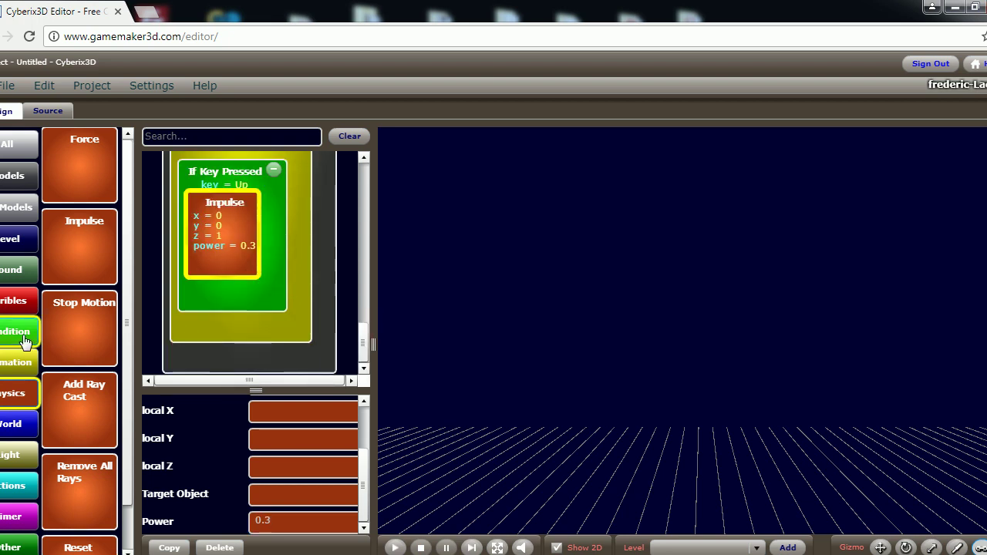
# Add a fourth If Key Pressed condition inside the Loop, below the Up-key condition, and place an Impulse block inside it
pyautogui.click(33, 333)
pyautogui.moveTo(84, 391); pyautogui.dragTo(218, 322)
pyautogui.click(364, 358)
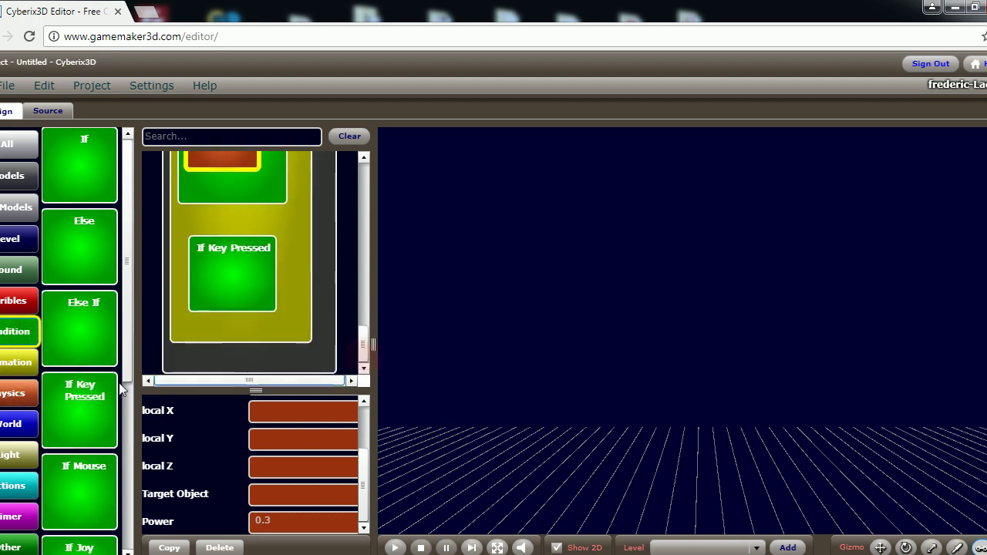
pyautogui.click(14, 394)
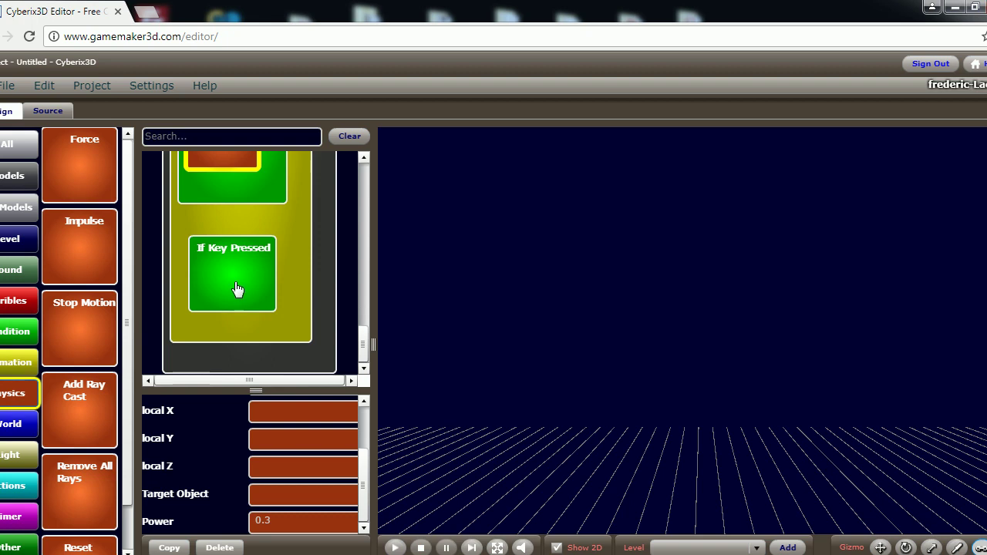
pyautogui.moveTo(79, 239); pyautogui.dragTo(229, 292)
pyautogui.click(229, 292)
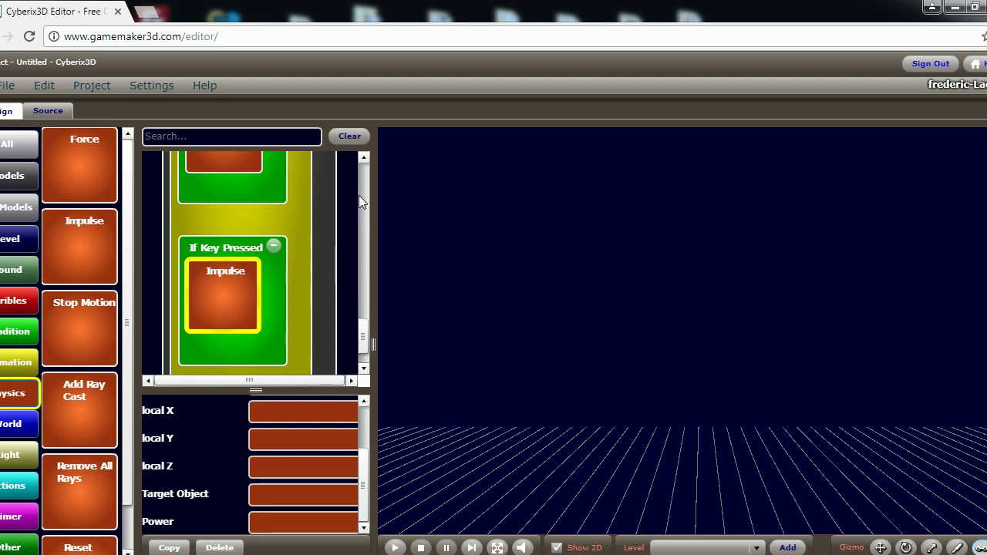
# Set the new Impulse's X to 0, Y to 0, Z to -1 and Power to 0.3
pyautogui.click(363, 157)
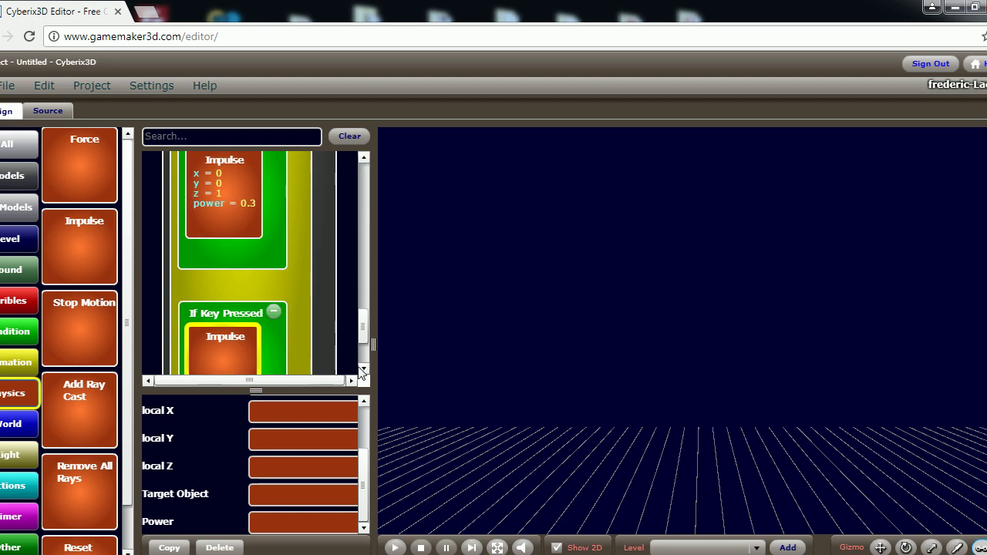
pyautogui.click(363, 368)
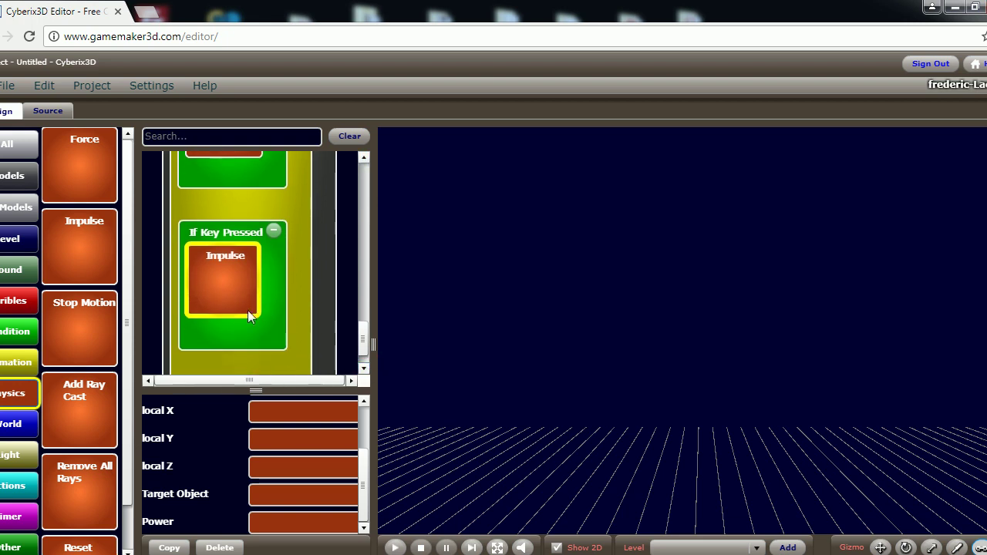
pyautogui.scroll(2, 278, 429)
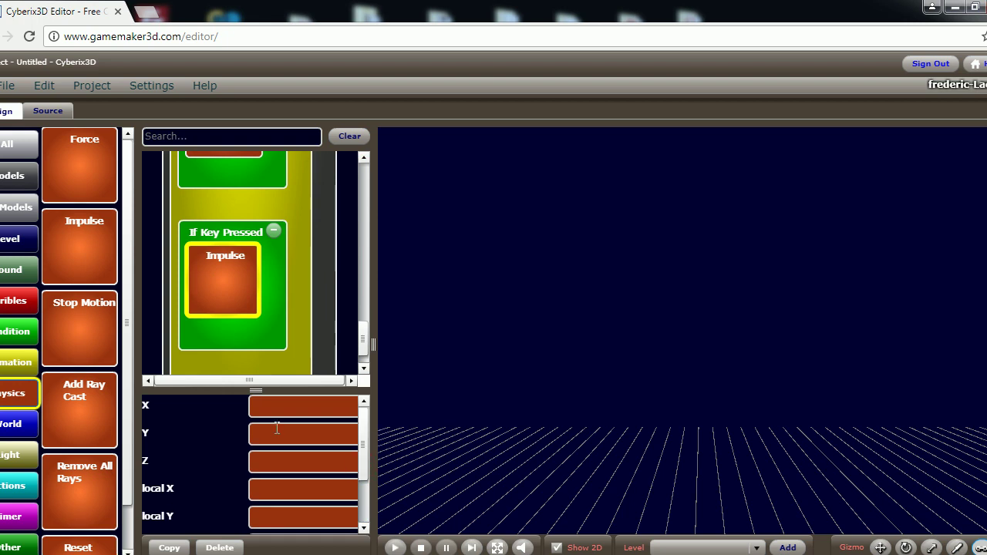
pyautogui.click(301, 431)
pyautogui.click(298, 460)
pyautogui.write('-1')
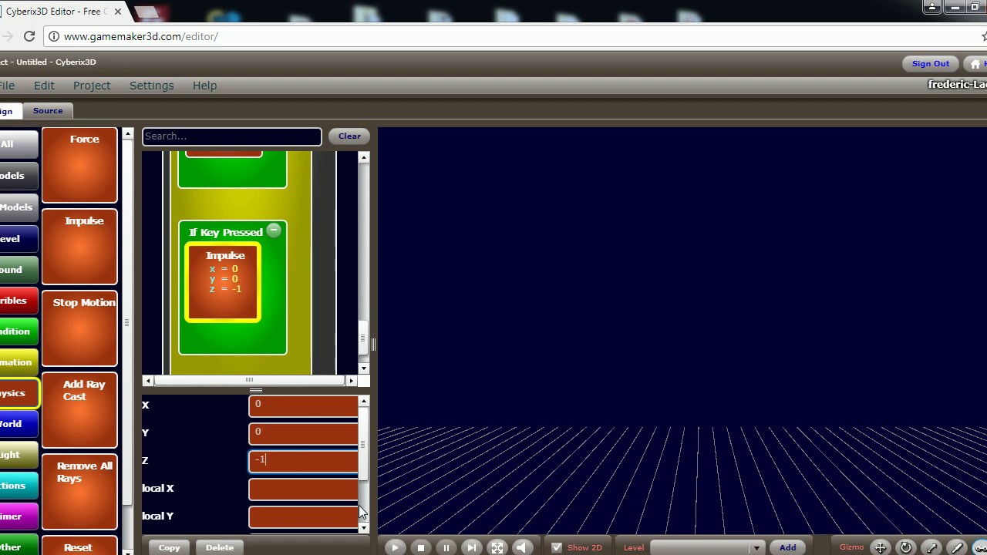
pyautogui.scroll(-1, 363, 508)
pyautogui.click(326, 521)
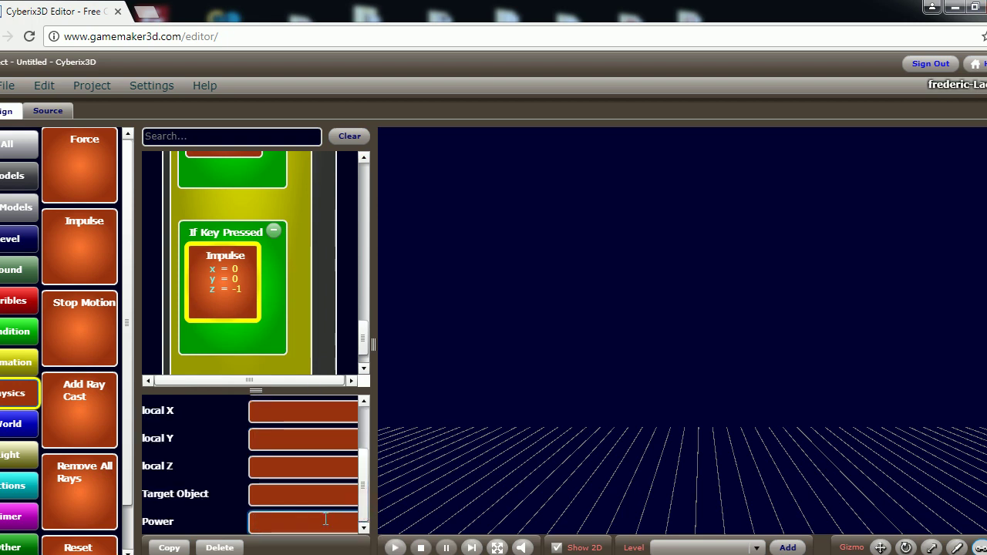
pyautogui.write('0.3')
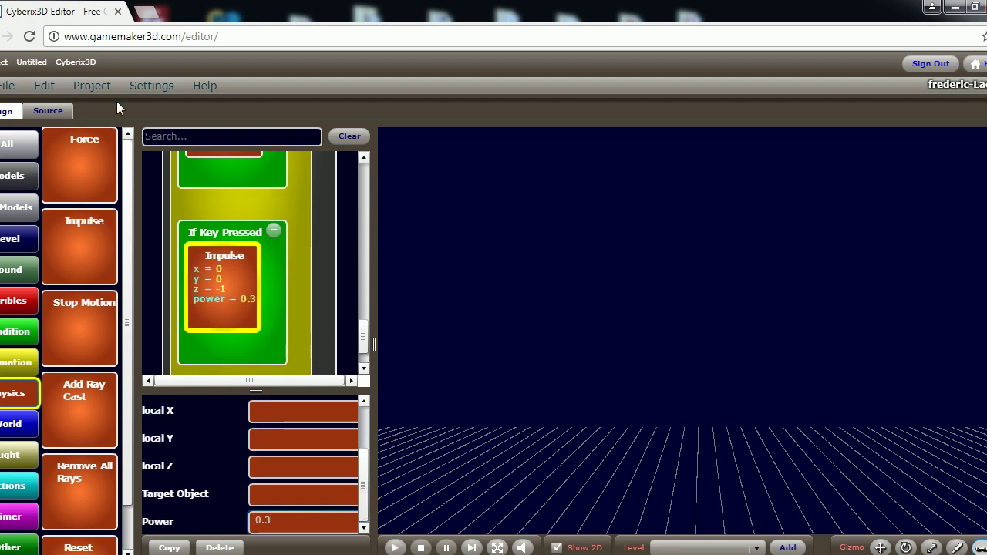
# Run the project to try the ball with the new Impulse, and stop it
pyautogui.click(92, 86)
pyautogui.click(93, 102)
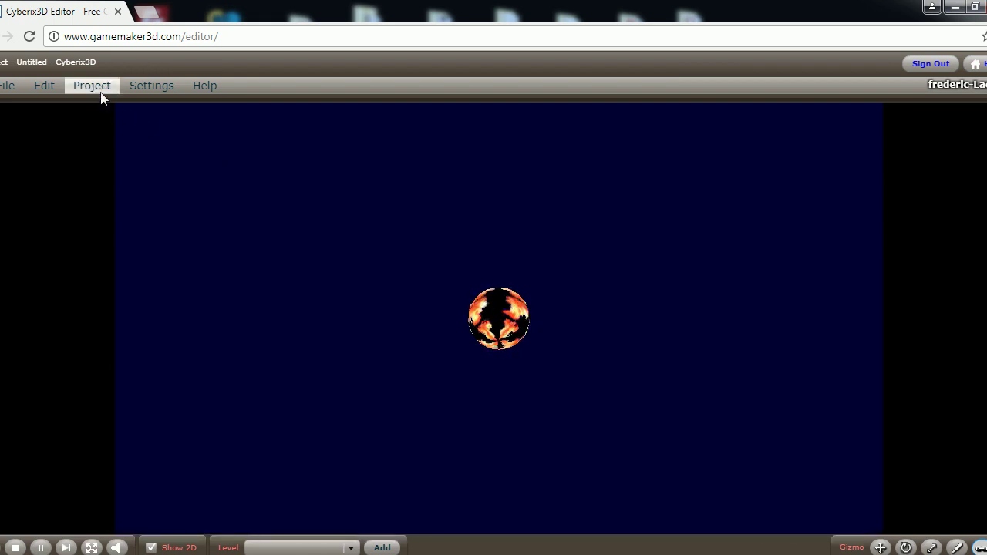
pyautogui.click(92, 86)
pyautogui.click(108, 129)
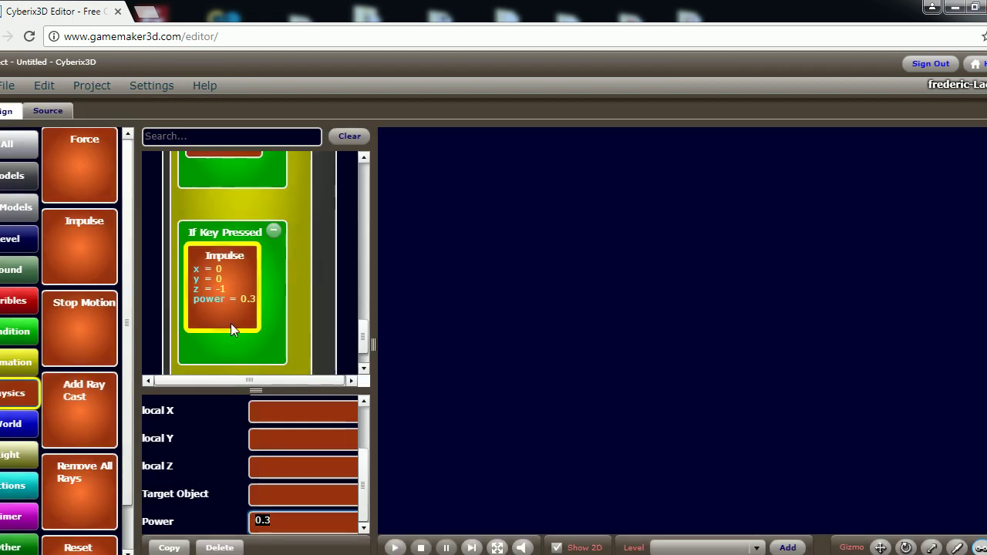
# Set the Key of the fourth If Key Pressed condition, the one holding the Z -1 Impulse, to Down
pyautogui.click(231, 233)
pyautogui.click(341, 408)
pyautogui.click(349, 254)
pyautogui.click(449, 433)
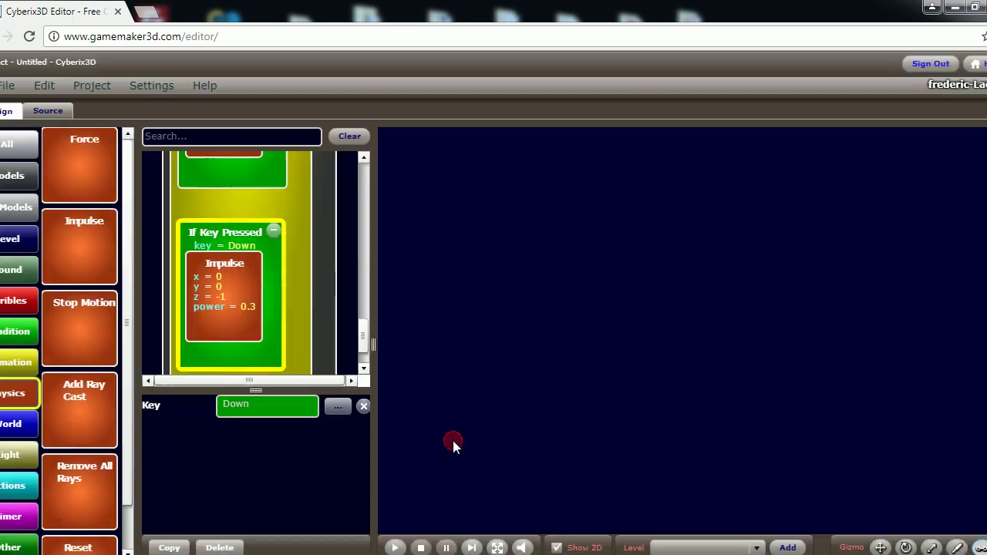
# Run the project to test moving the ball with the Up and Down keys, and stop it
pyautogui.click(94, 86)
pyautogui.click(82, 108)
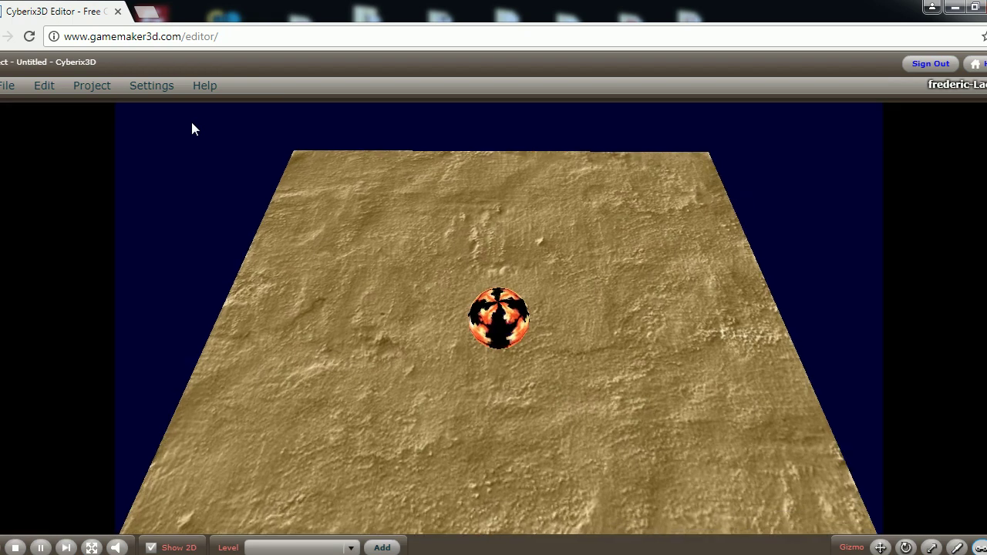
pyautogui.press('Up')
pyautogui.press('Down')
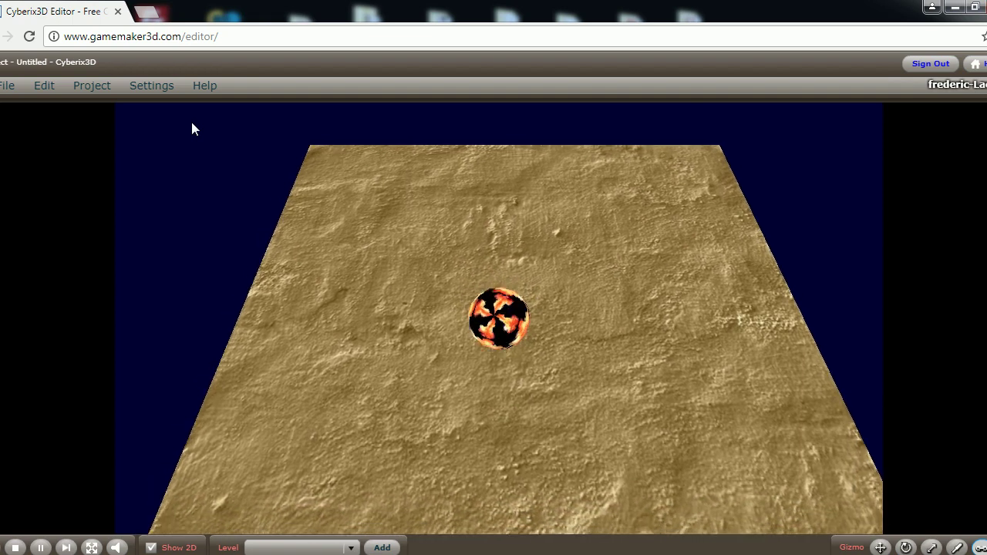
pyautogui.click(92, 85)
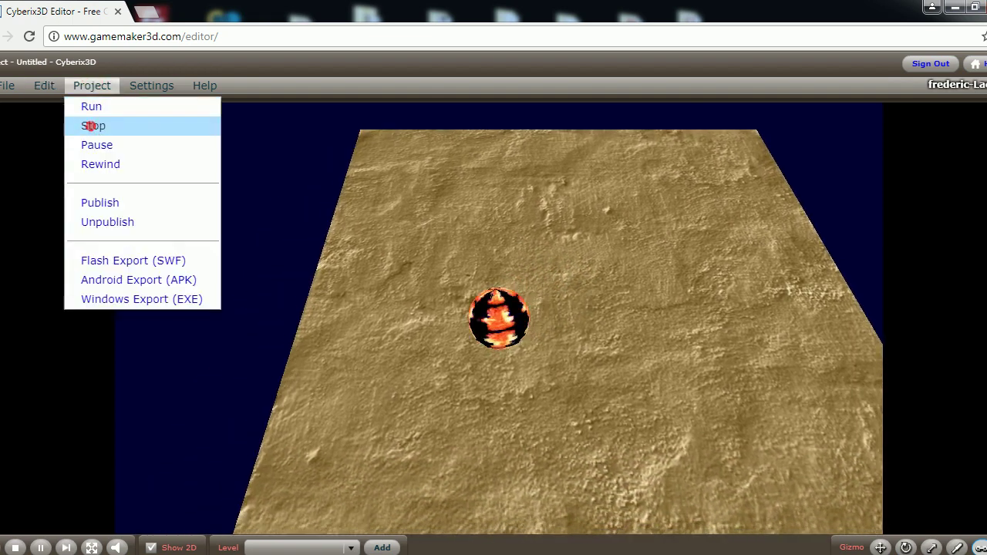
pyautogui.click(91, 125)
# Add a fifth If Key Pressed condition inside the Loop, below the Down-key condition, and set its Key to Space
pyautogui.click(364, 369)
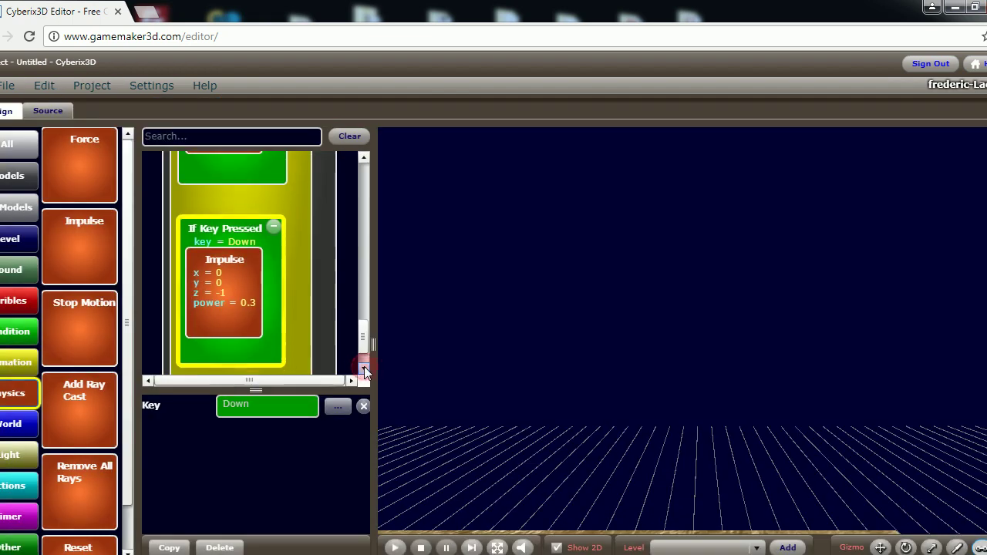
pyautogui.click(35, 331)
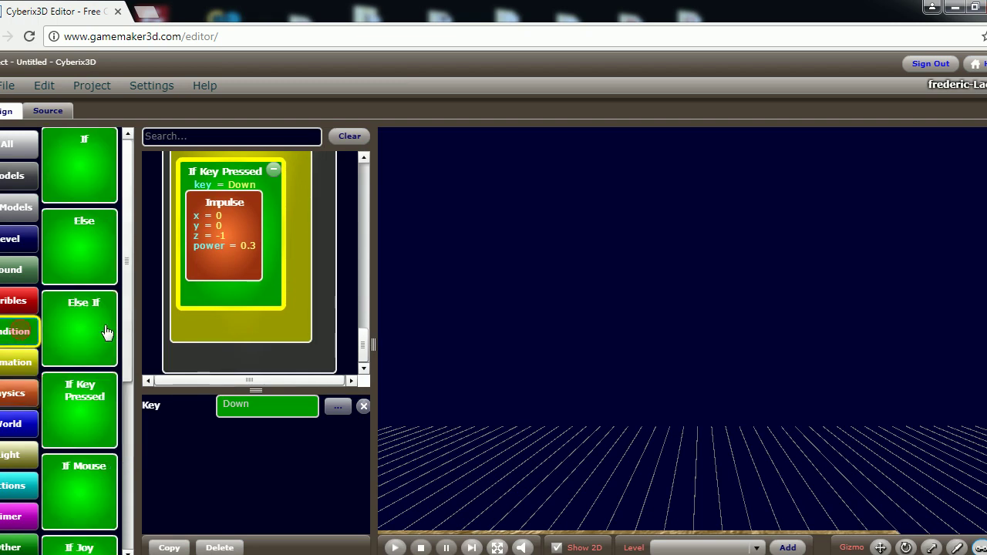
pyautogui.moveTo(76, 395); pyautogui.dragTo(227, 324)
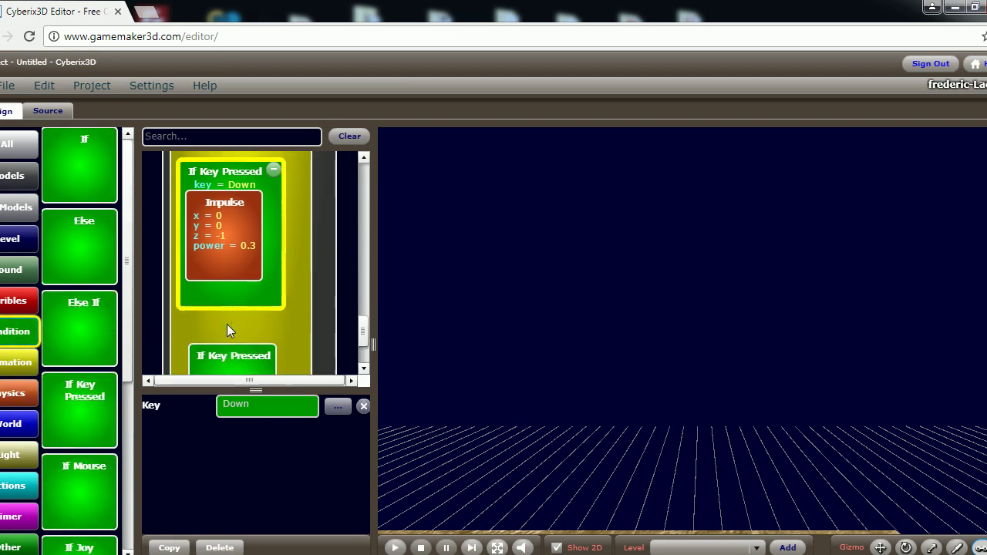
pyautogui.click(337, 406)
pyautogui.click(367, 272)
pyautogui.click(448, 433)
pyautogui.click(363, 370)
pyautogui.click(364, 370)
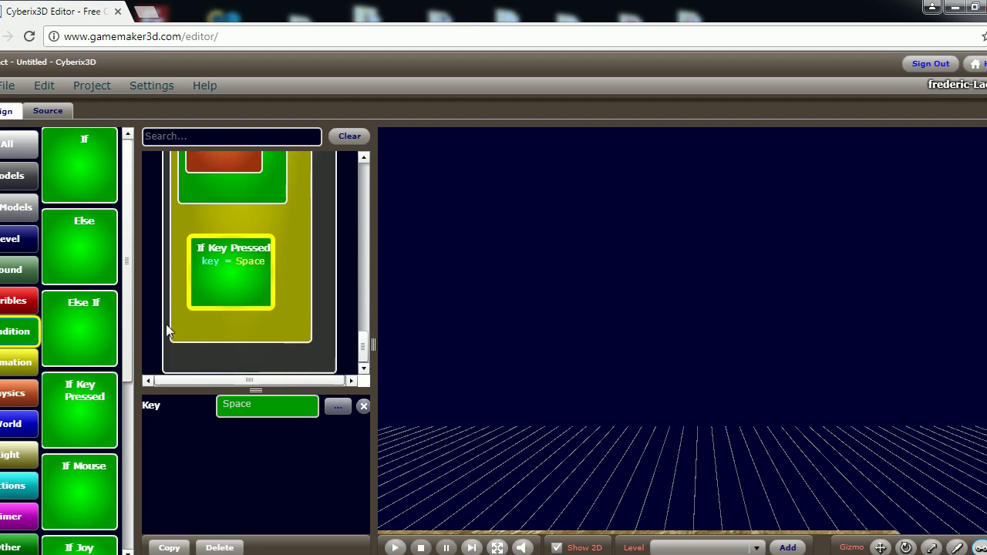
# Add a Stop Motion physics block inside the Space-key condition
pyautogui.click(20, 360)
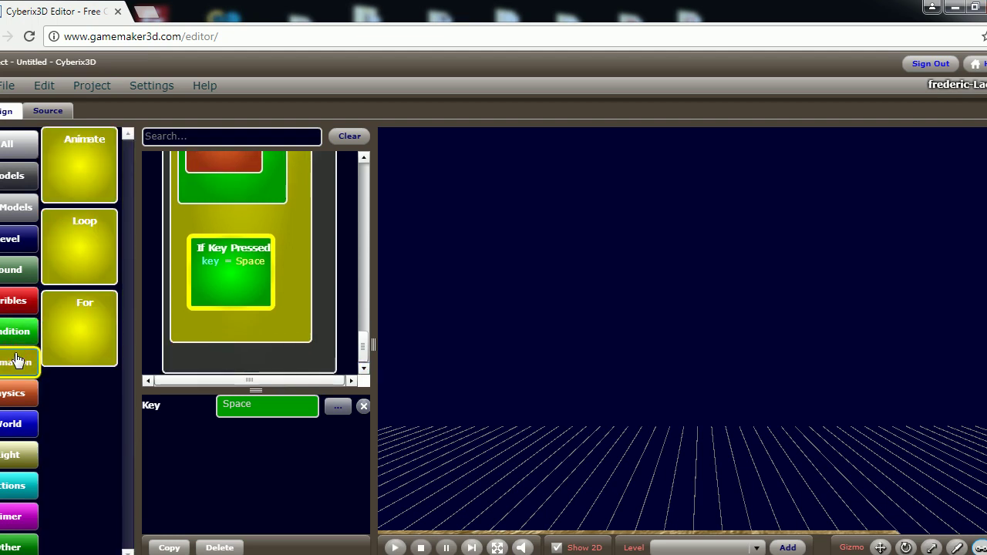
pyautogui.click(21, 331)
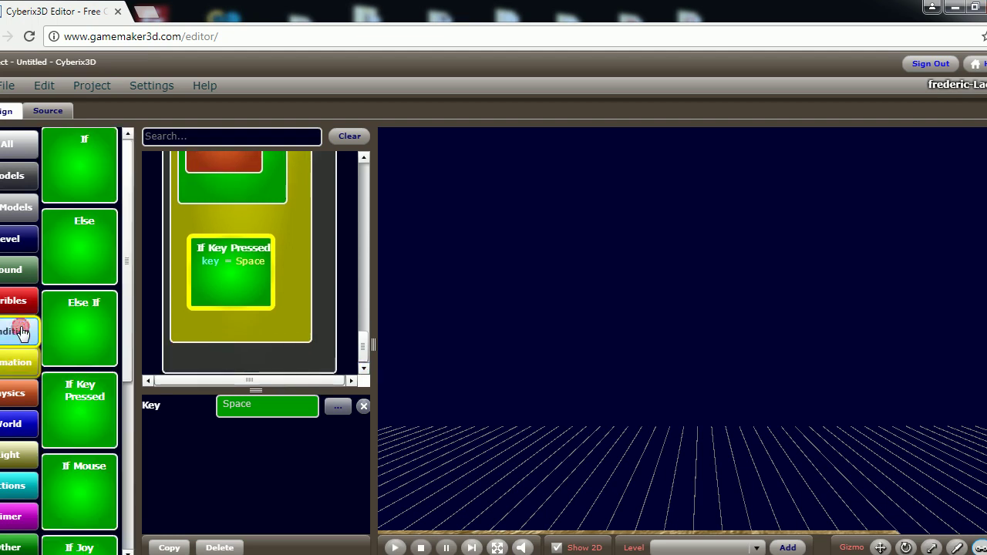
pyautogui.click(130, 532)
pyautogui.click(21, 307)
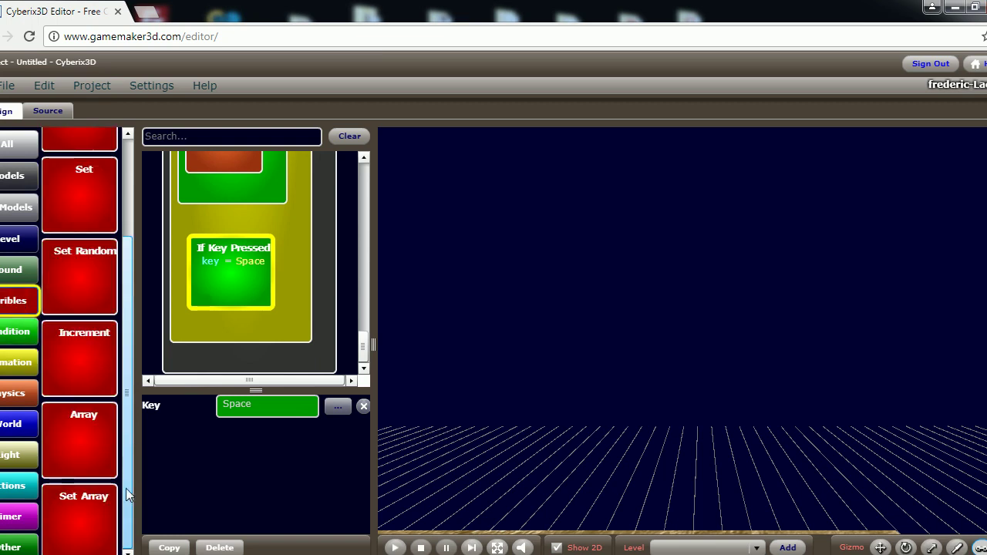
pyautogui.moveTo(124, 414); pyautogui.dragTo(141, 255)
pyautogui.moveTo(129, 318); pyautogui.dragTo(118, 430)
pyautogui.click(15, 393)
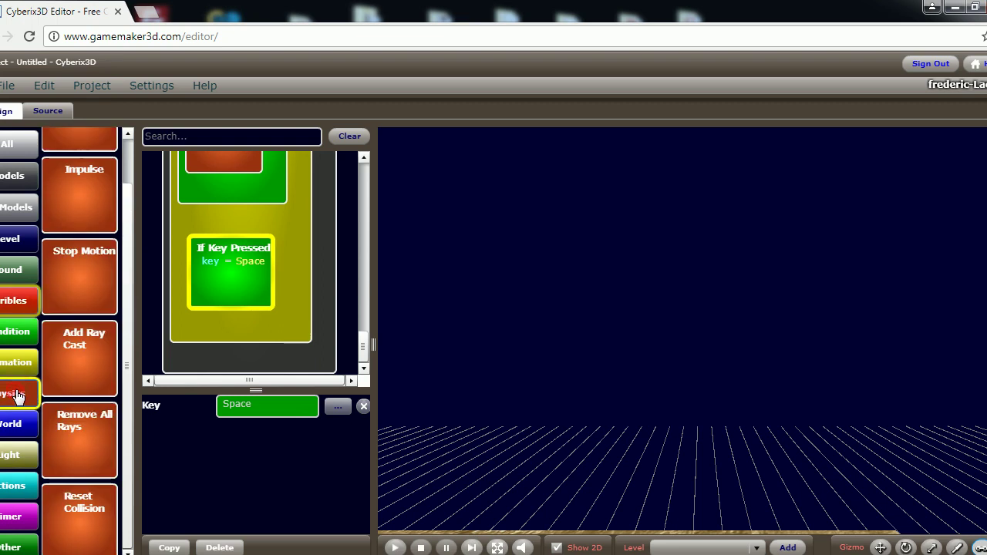
pyautogui.moveTo(88, 278); pyautogui.dragTo(236, 282)
pyautogui.click(290, 311)
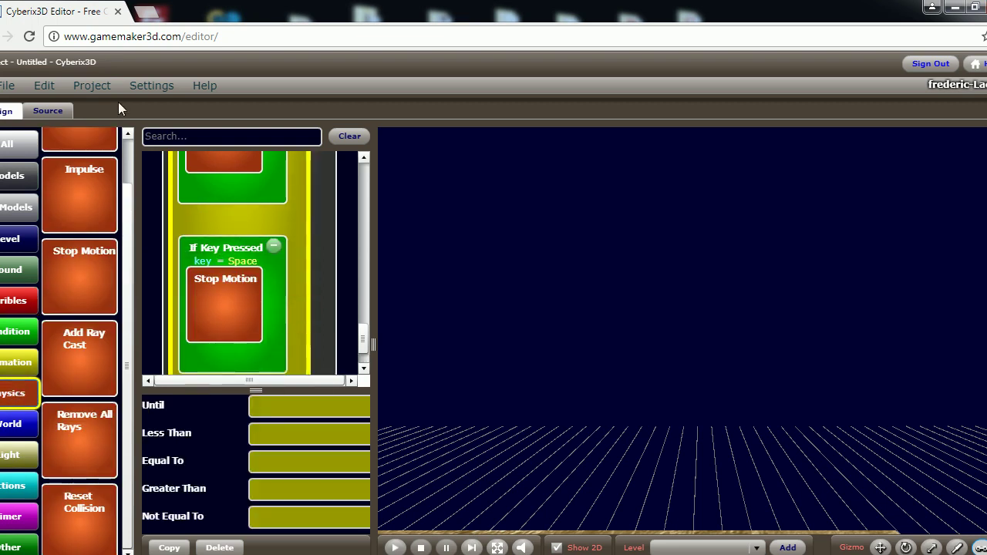
# Run the project to test the ball's movement and the Space-key Stop Motion, and stop it
pyautogui.click(98, 88)
pyautogui.click(111, 104)
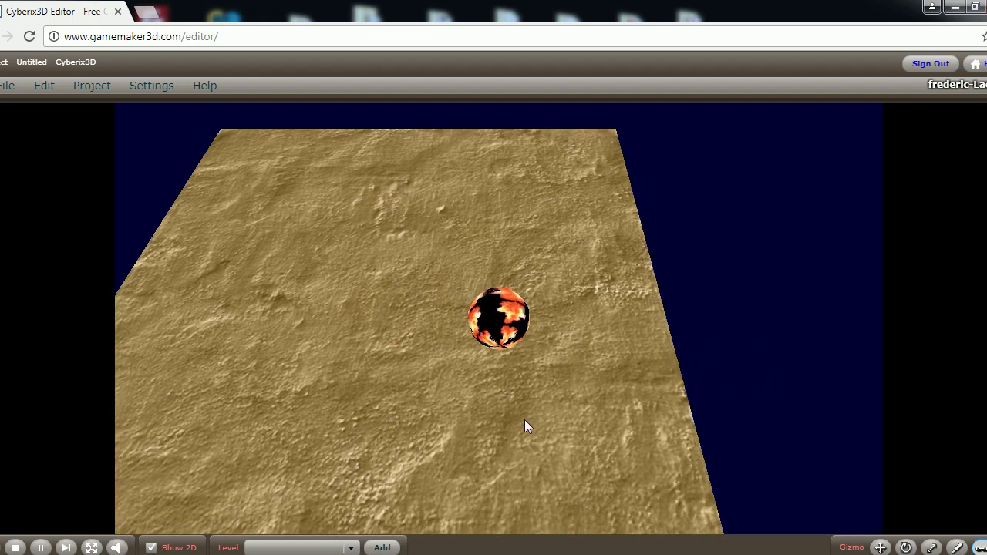
pyautogui.click(92, 85)
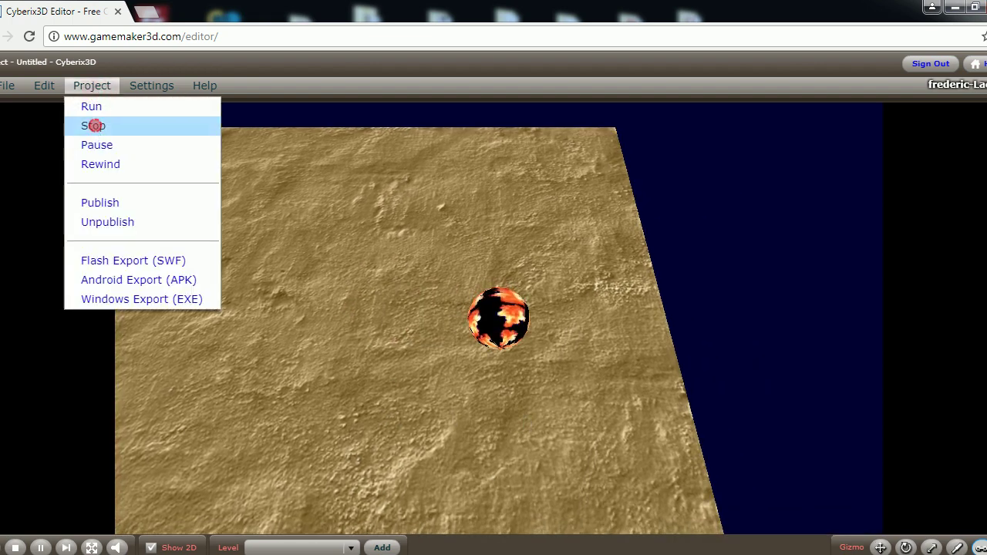
pyautogui.click(95, 126)
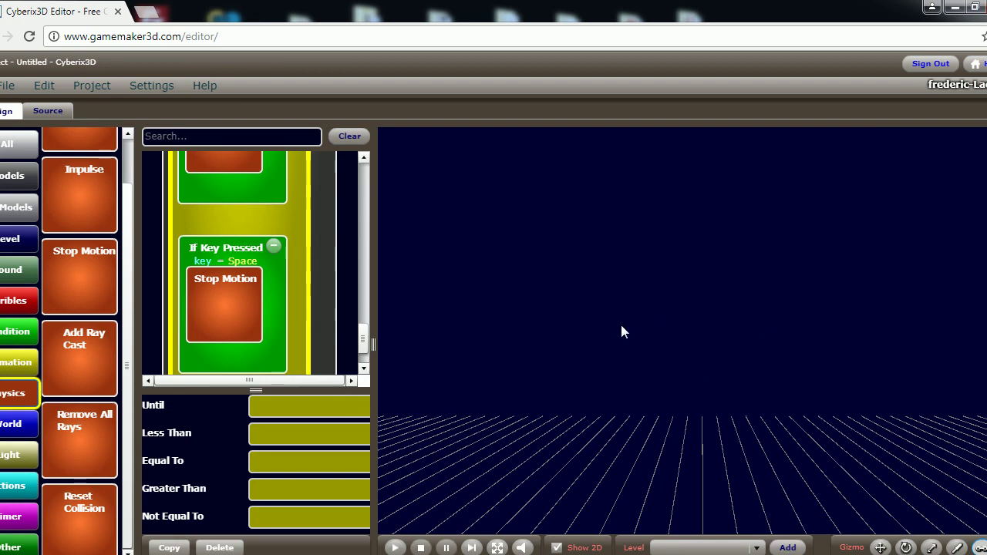
pyautogui.moveTo(362, 340); pyautogui.dragTo(367, 289)
pyautogui.moveTo(580, 380); pyautogui.dragTo(502, 407)
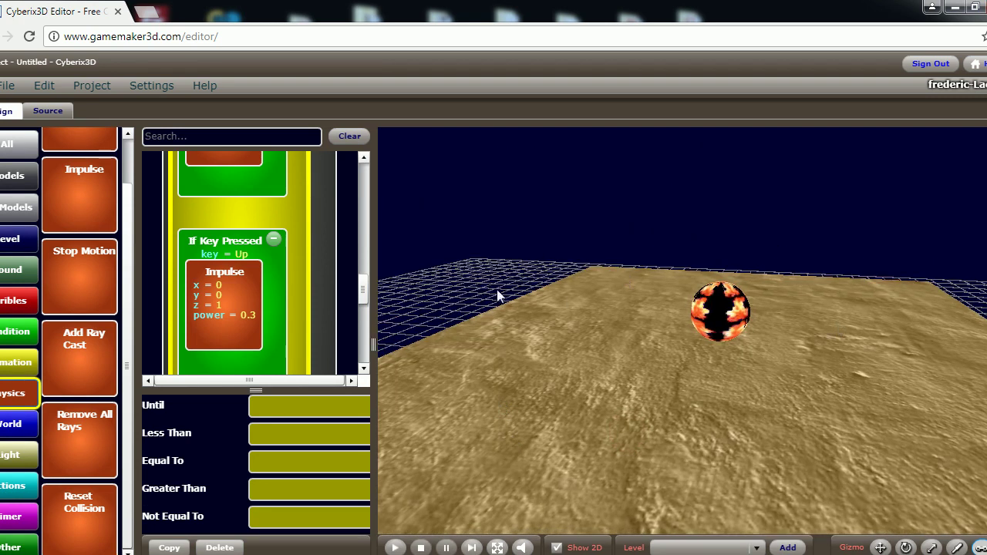